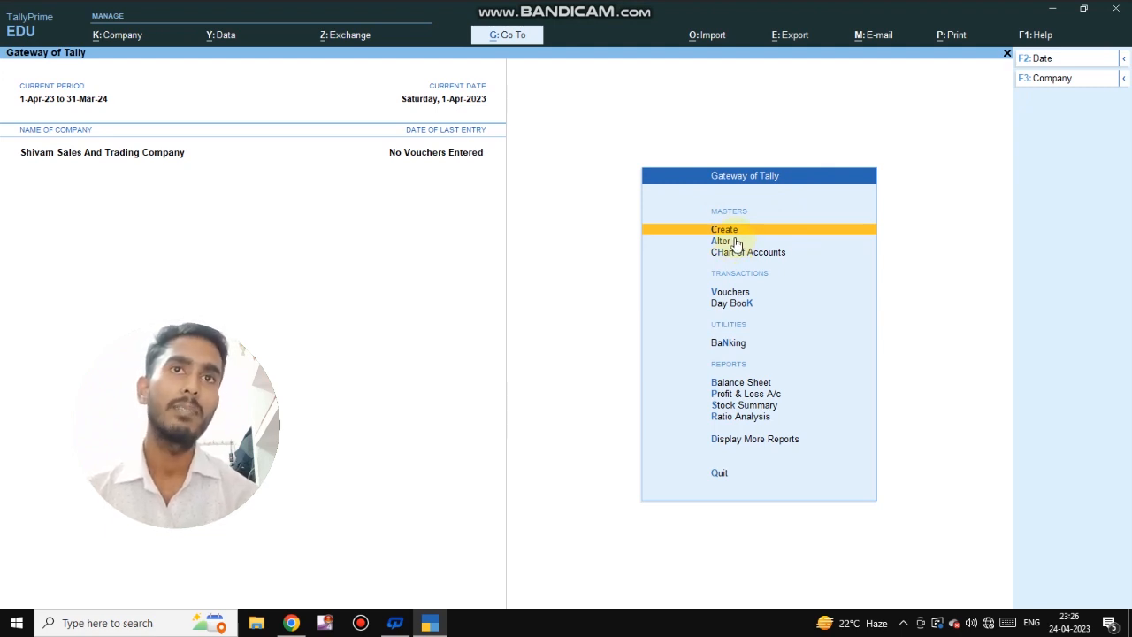
Start creating a new ledger master and name it Capital A/c, leaving the alias blank
left_click(734, 236)
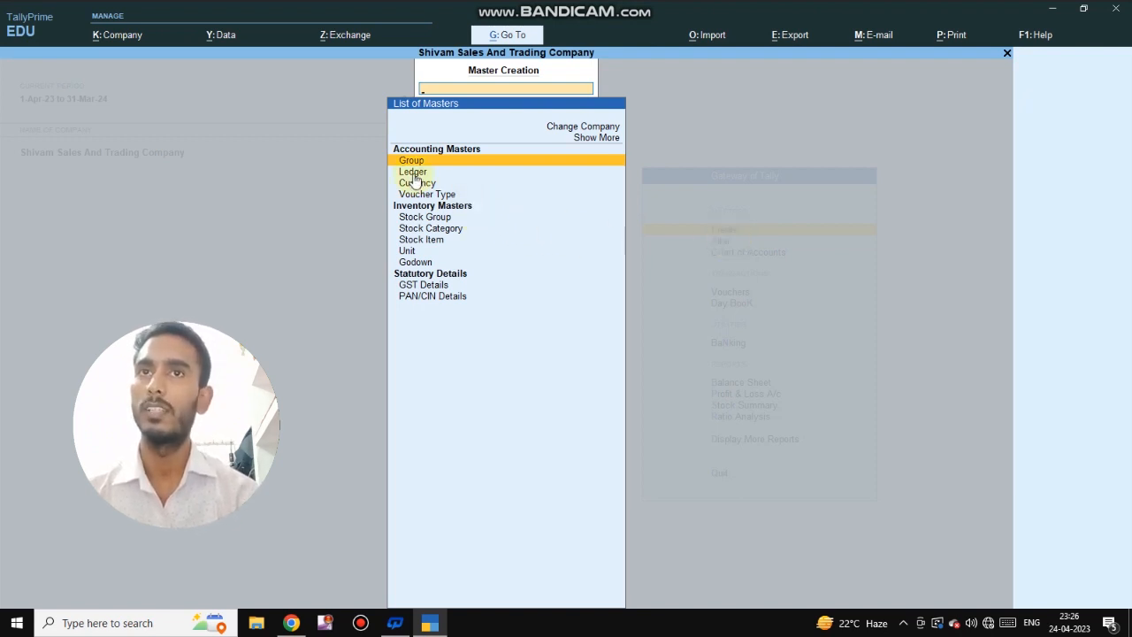
key("Down")
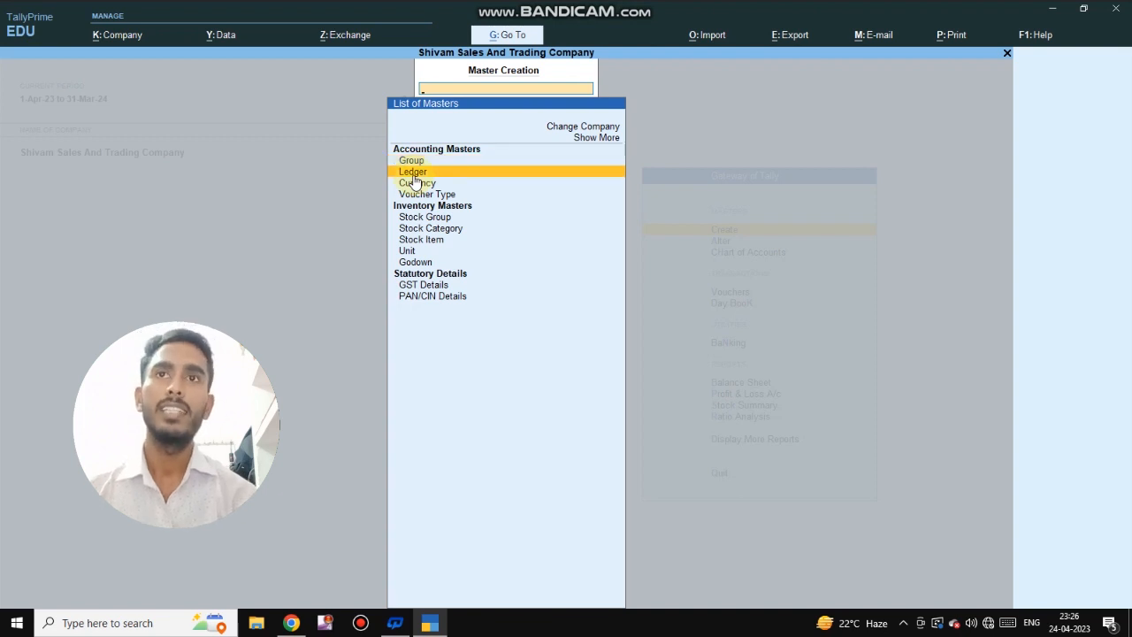
key("Return")
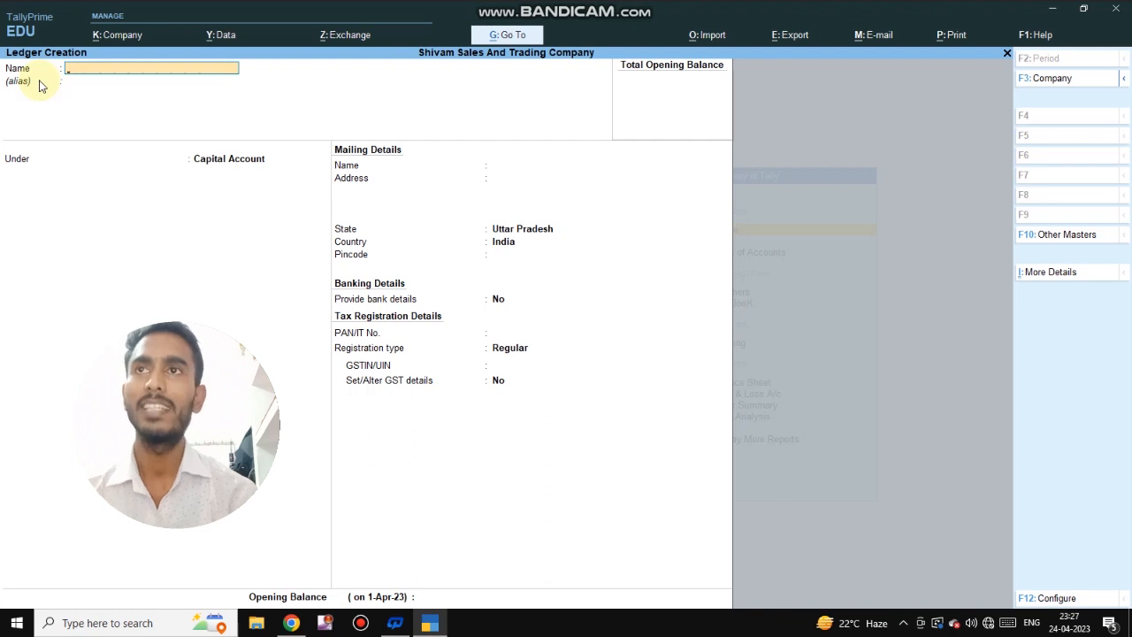
type("Capi")
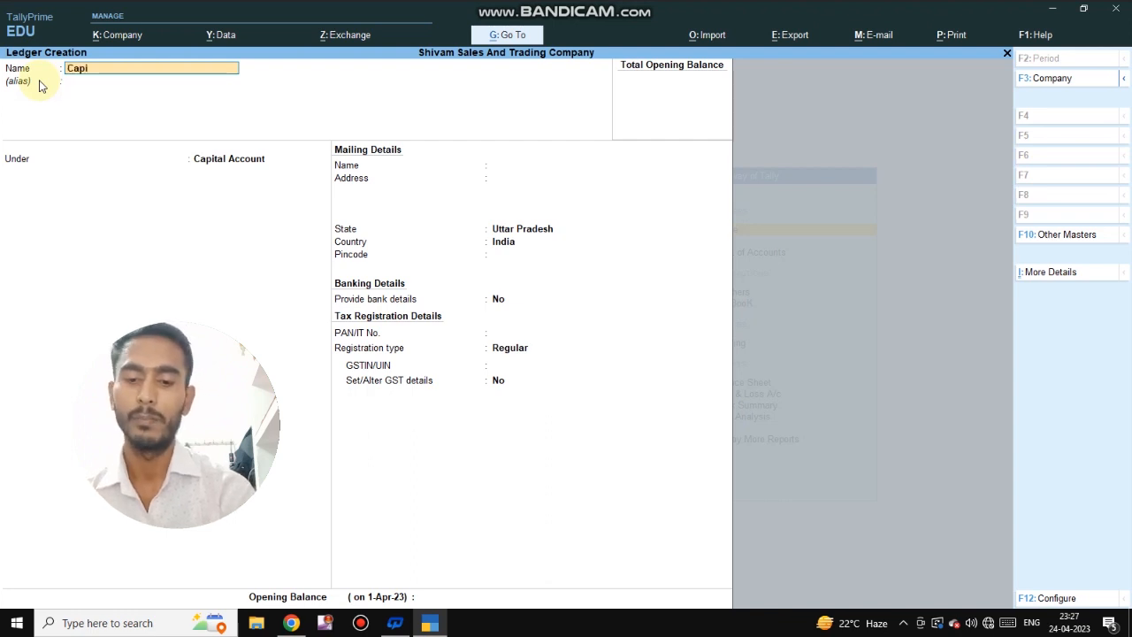
type("tal A/c")
key("Return")
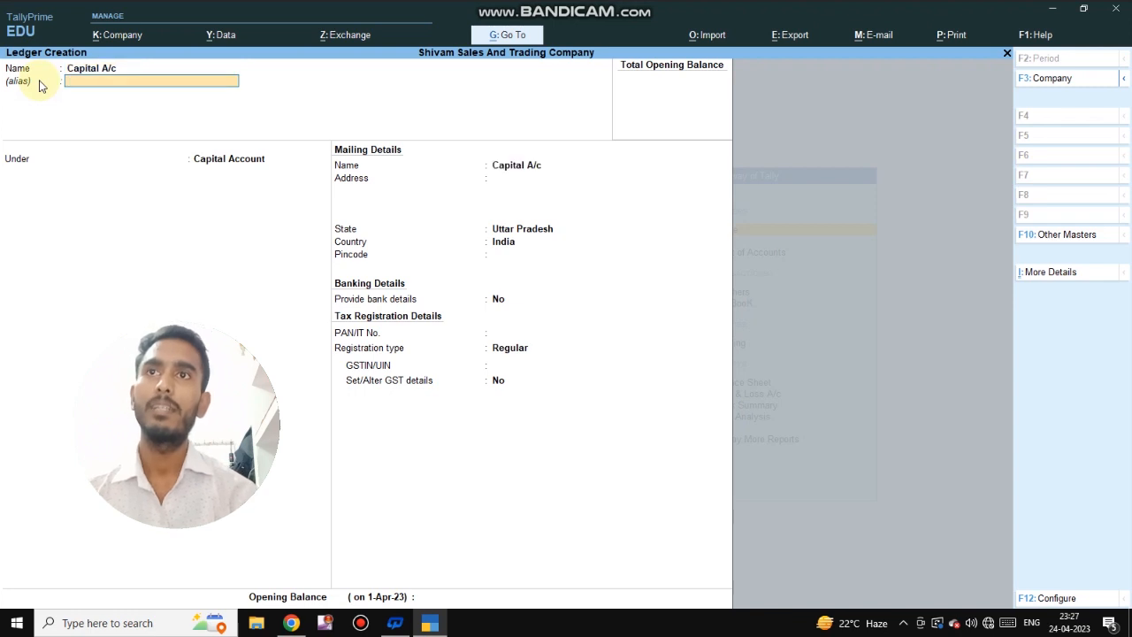
key("Return")
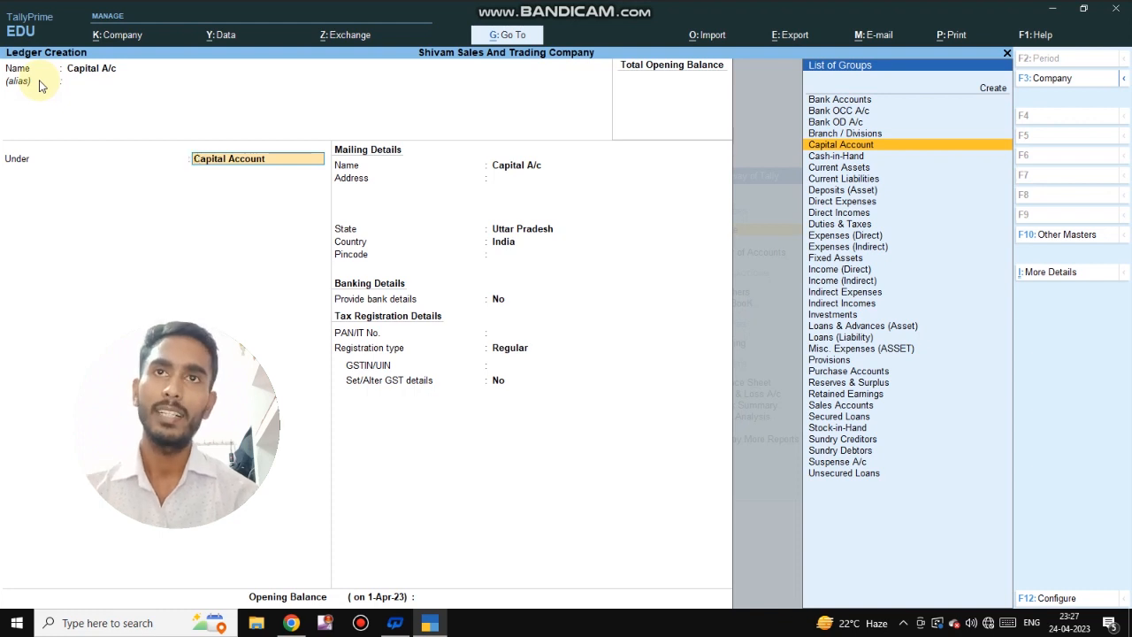
Keep the ledger under Capital Account with the default mailing, banking and tax details, and save it
key("Return")
key("Return")
key("Return")
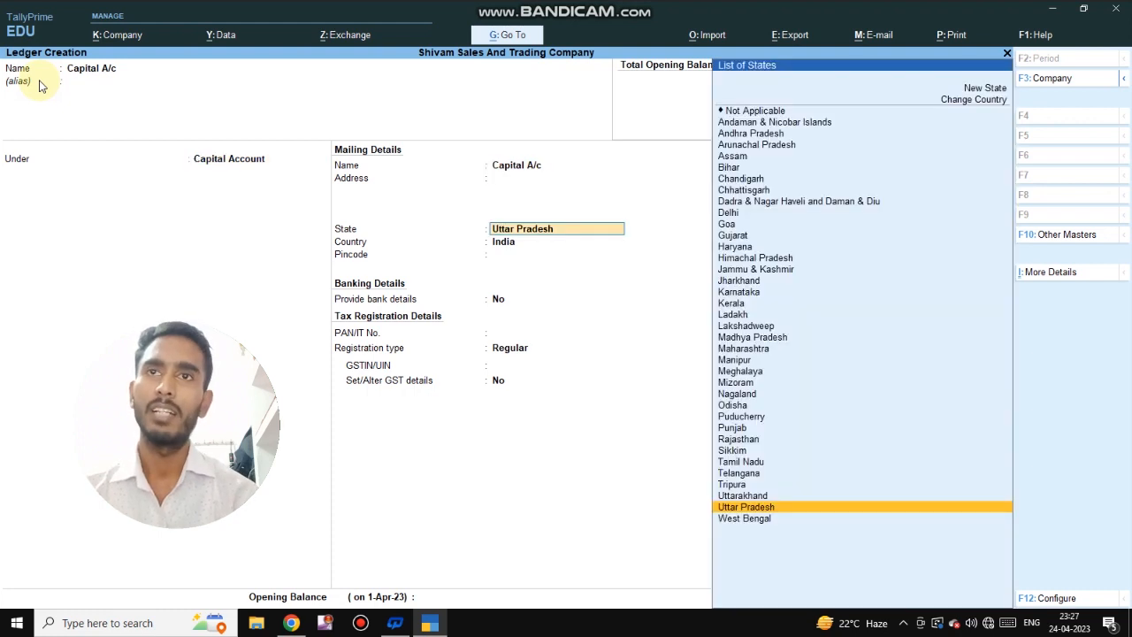
key("Return")
key("Return")
key("Return")
key("Return")
key("Return")
key("Return")
key("Return")
key("Return")
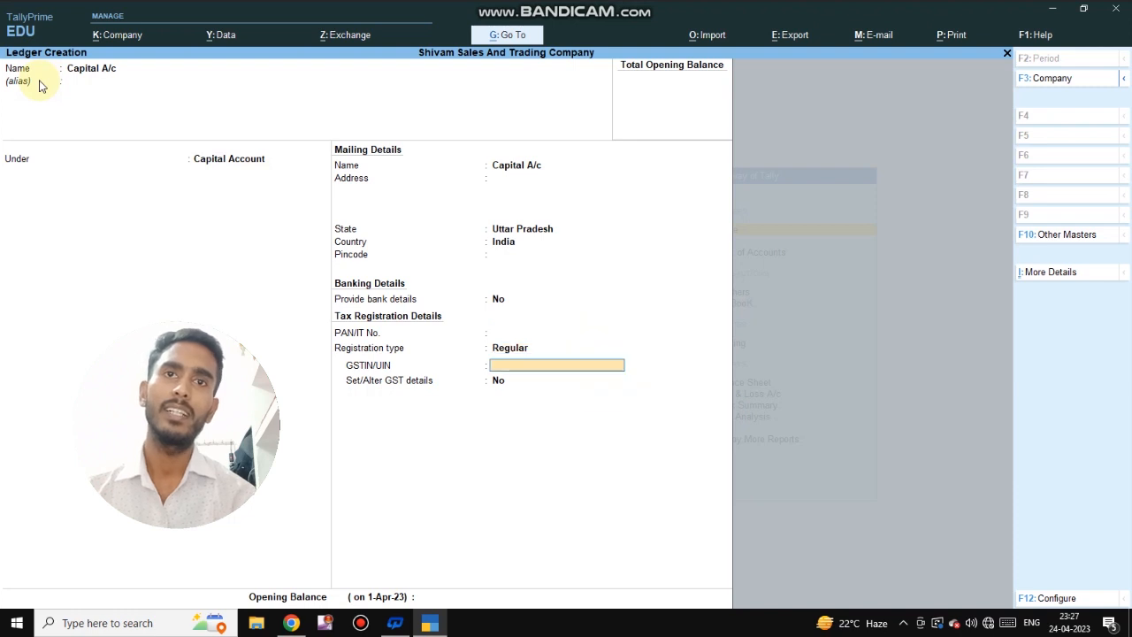
key("Return")
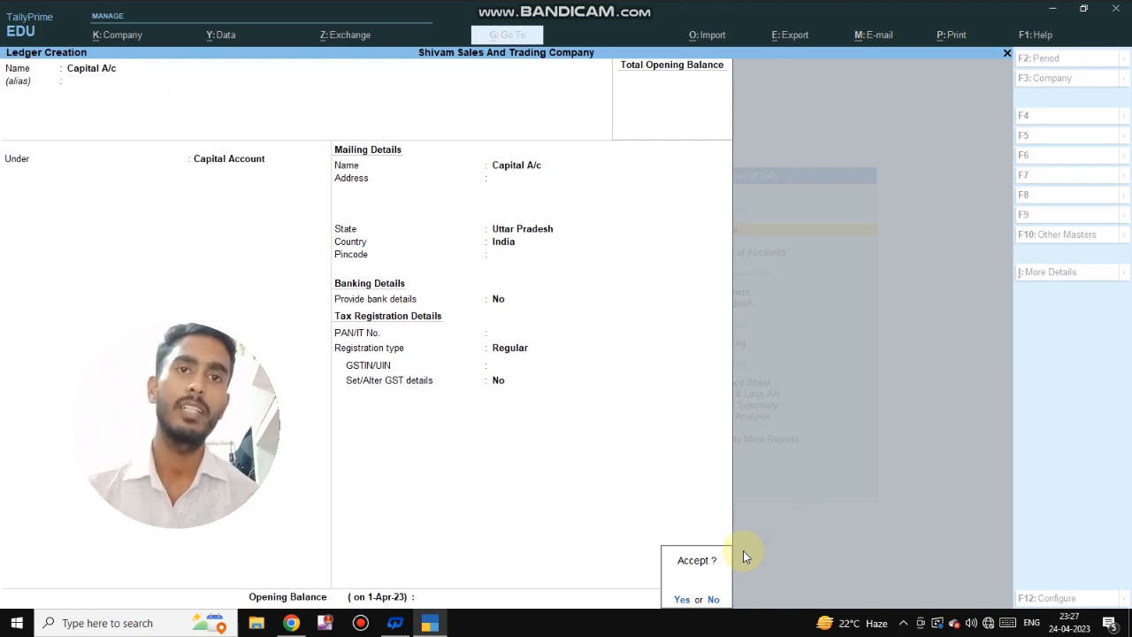
key("Return")
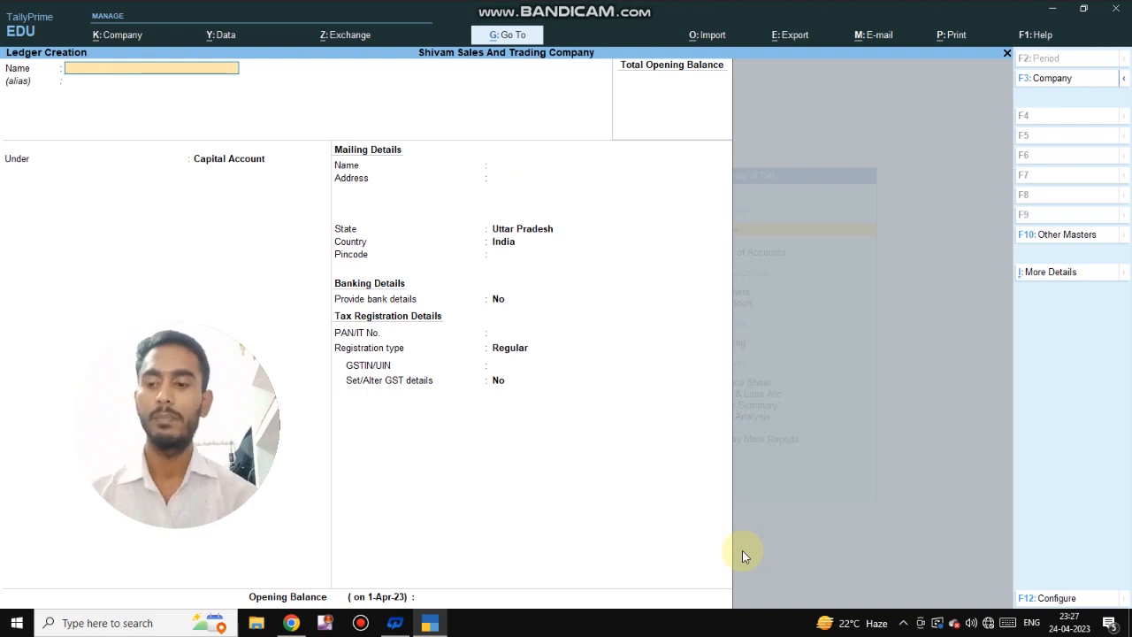
Name the next new ledger Rahul Medical Store A/c
type("hu")
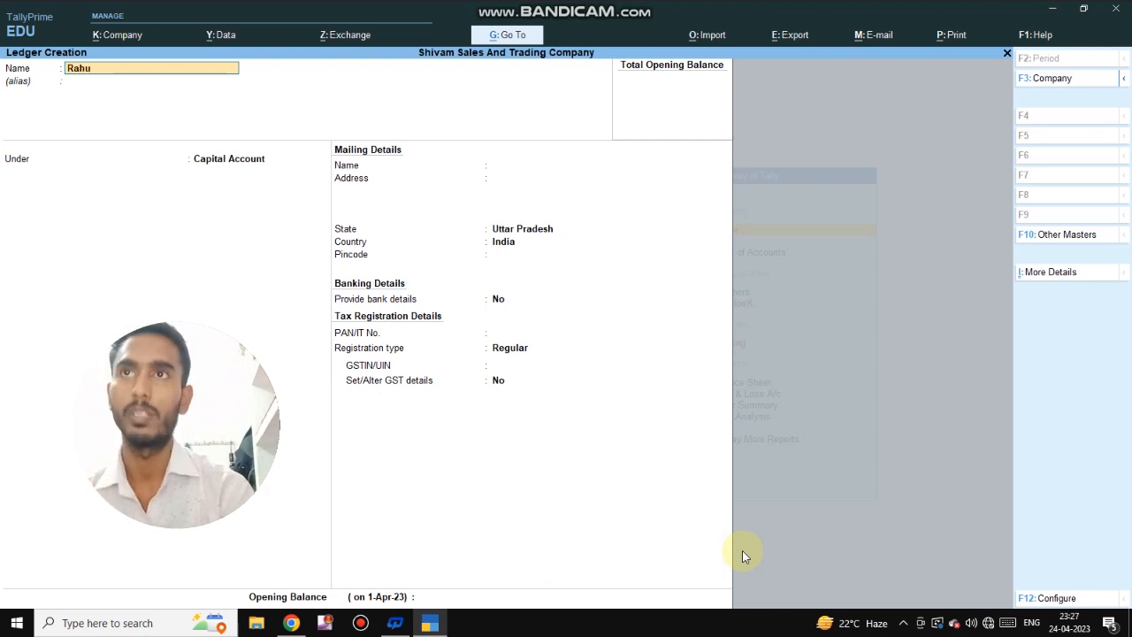
type("l Me")
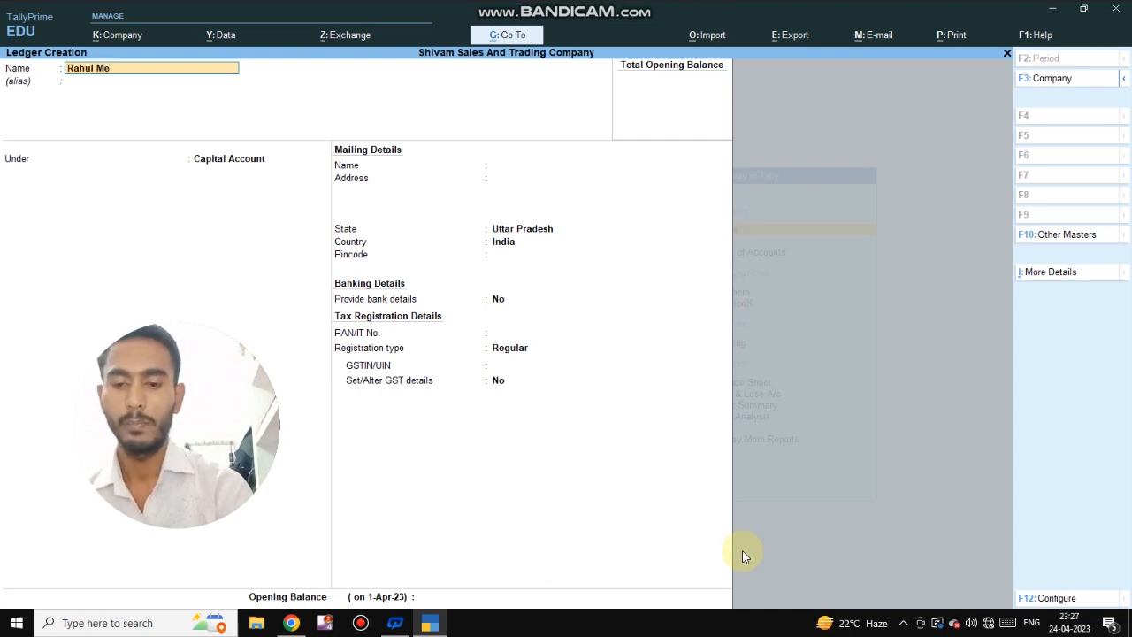
type("dical Store")
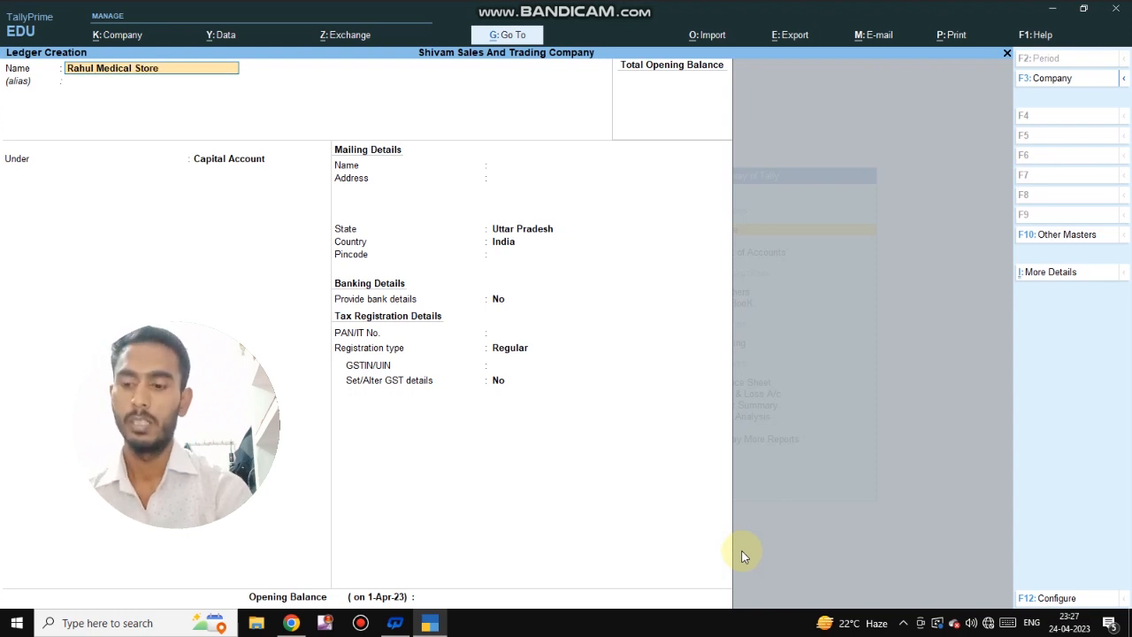
type(" A/c")
key("Return")
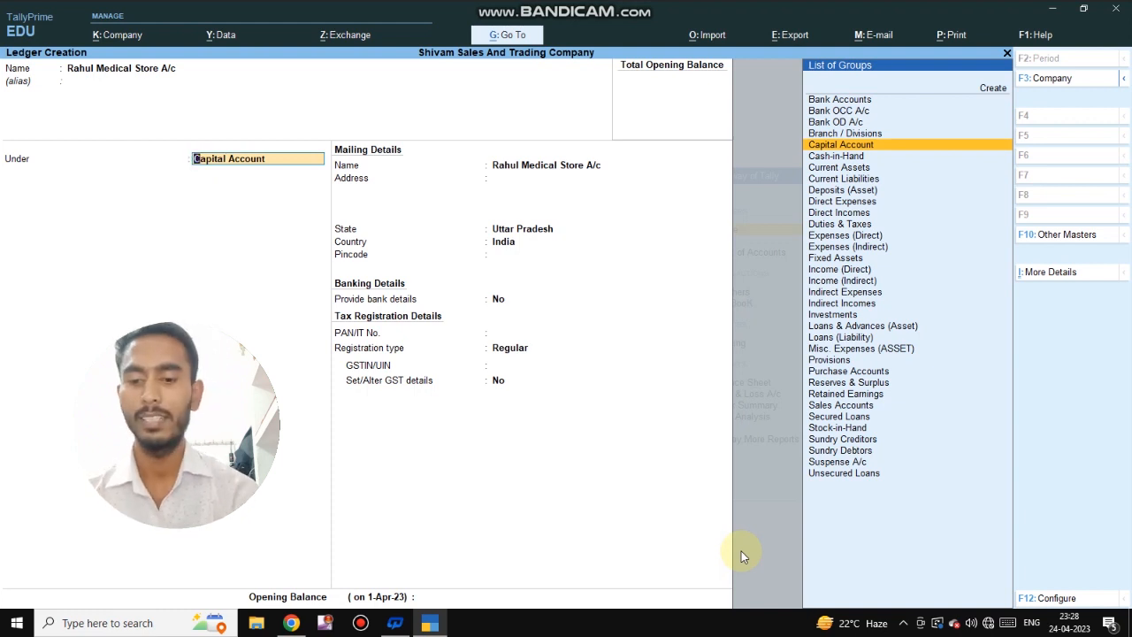
Put the medical store ledger under Sundry Creditors, keeping bill-by-bill balances at Yes and the default credit period blank
type("Sund")
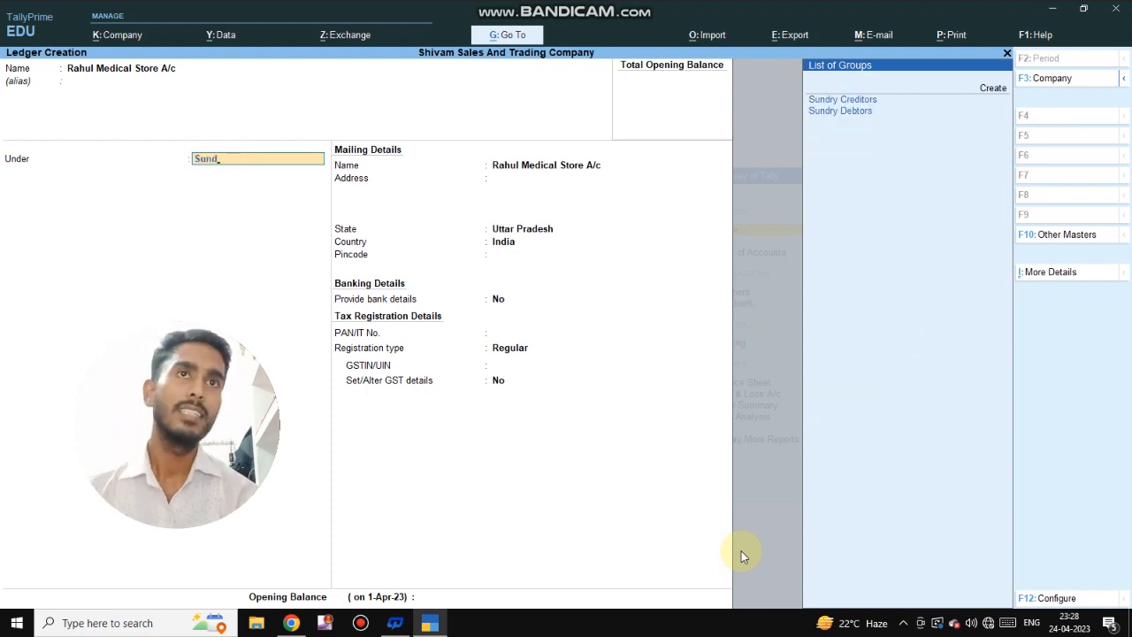
key("Return")
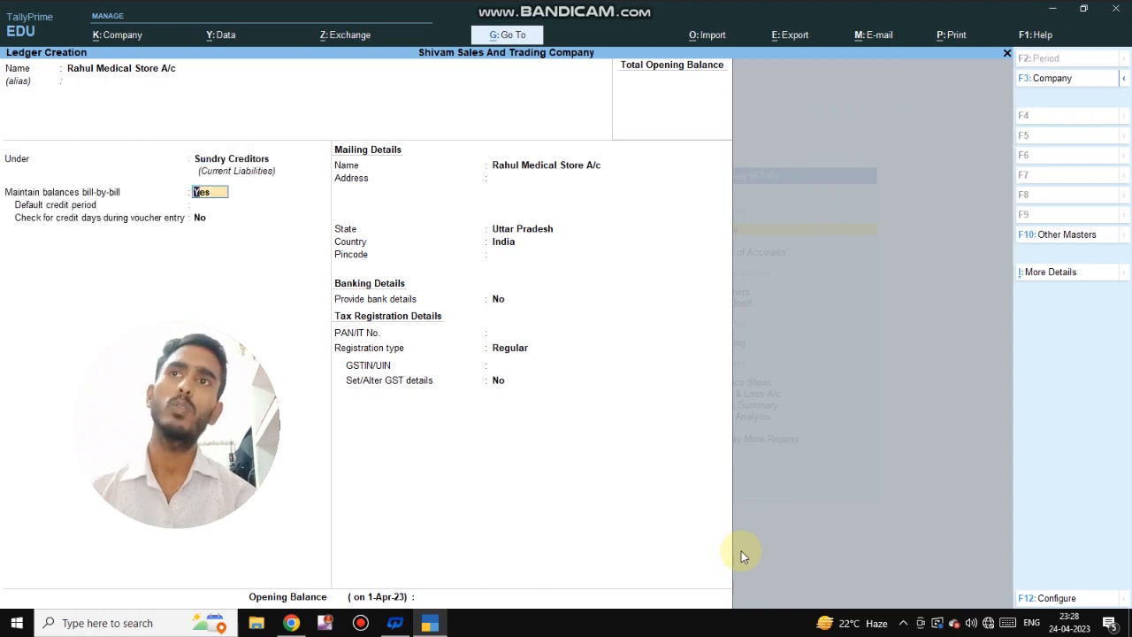
key("Return")
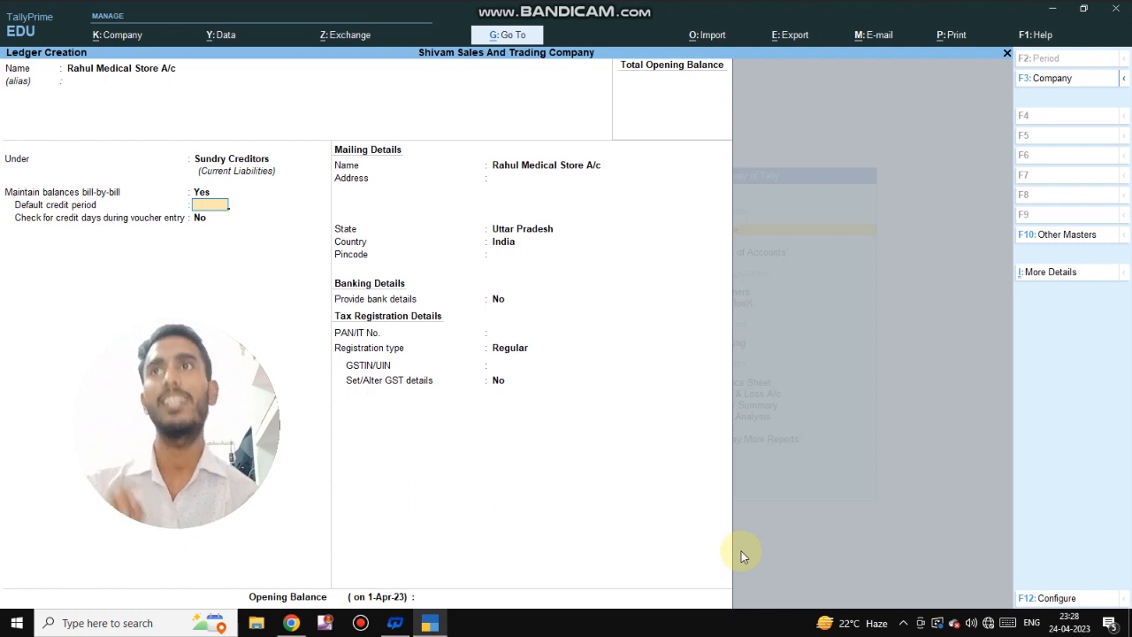
key("Return")
key("Return")
key("Return")
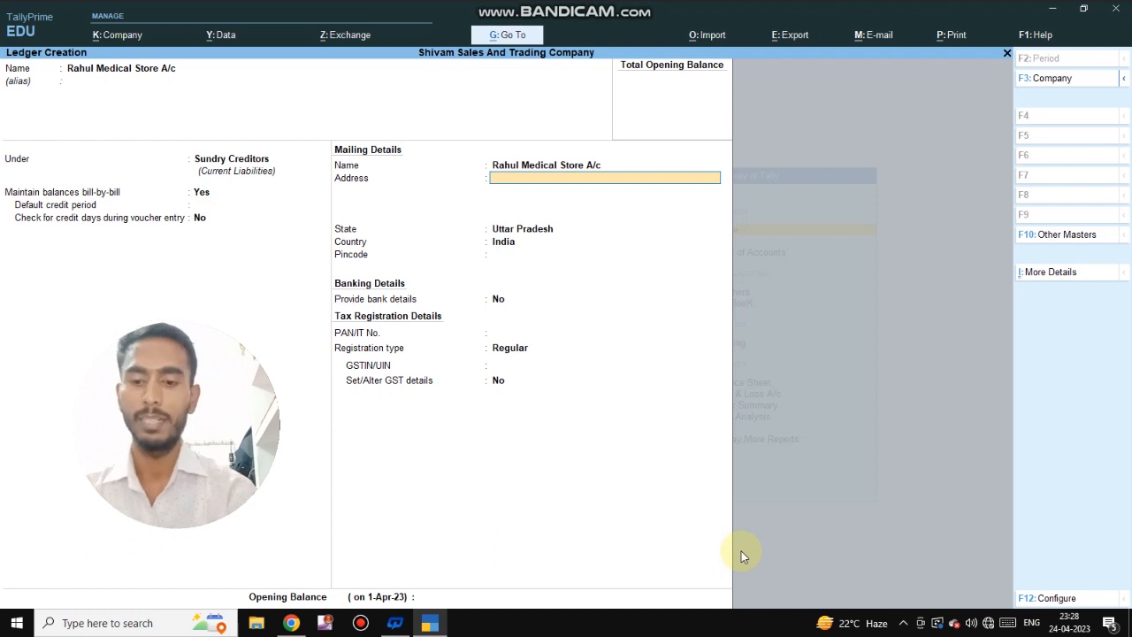
Fill in the medical store's mailing address
type("Gomti")
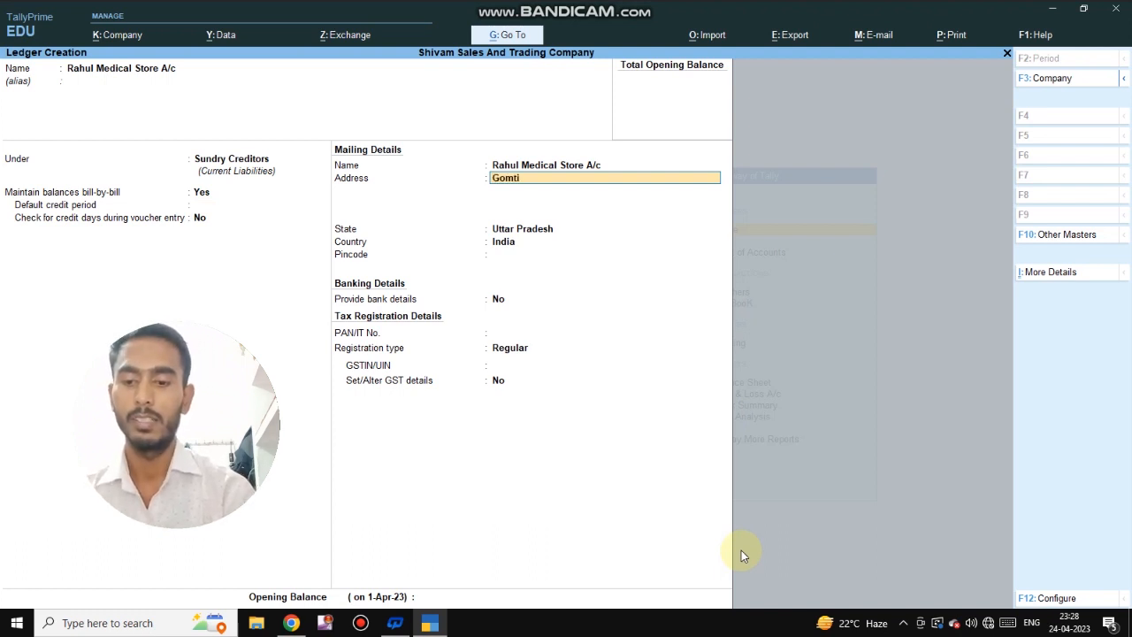
type(" Nagar Lucknow")
key("Return")
key("Return")
key("Return")
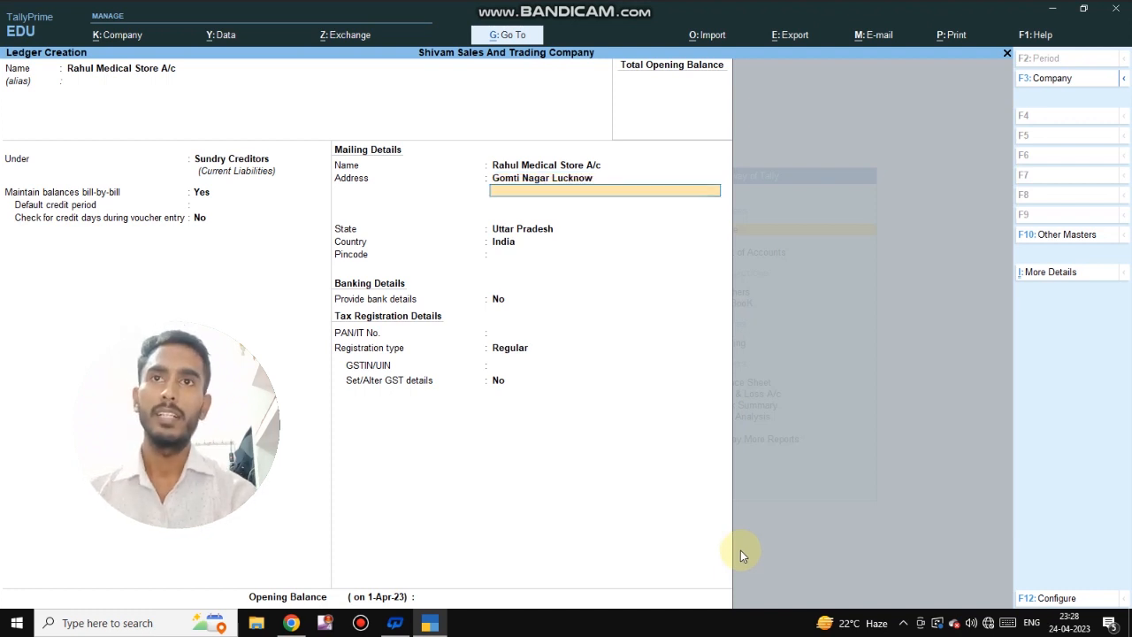
Keep state Uttar Pradesh, no bank details and Regular registration without a GSTIN for the medical store, and save the ledger
key("Return")
key("Return")
key("Return")
key("Return")
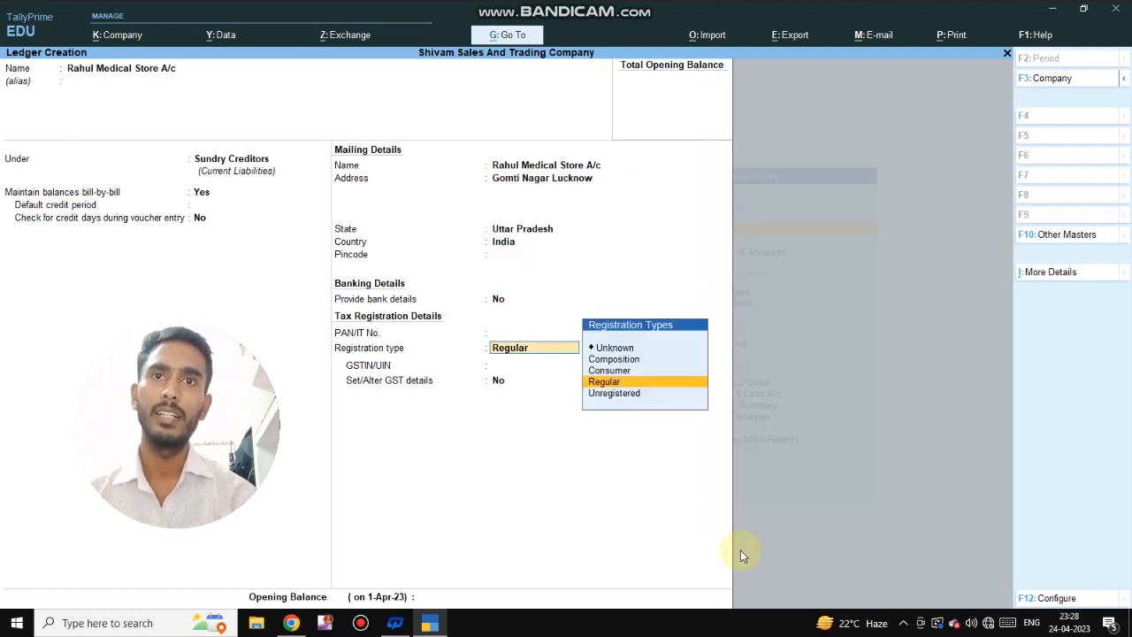
key("Return")
key("Return")
key("Return")
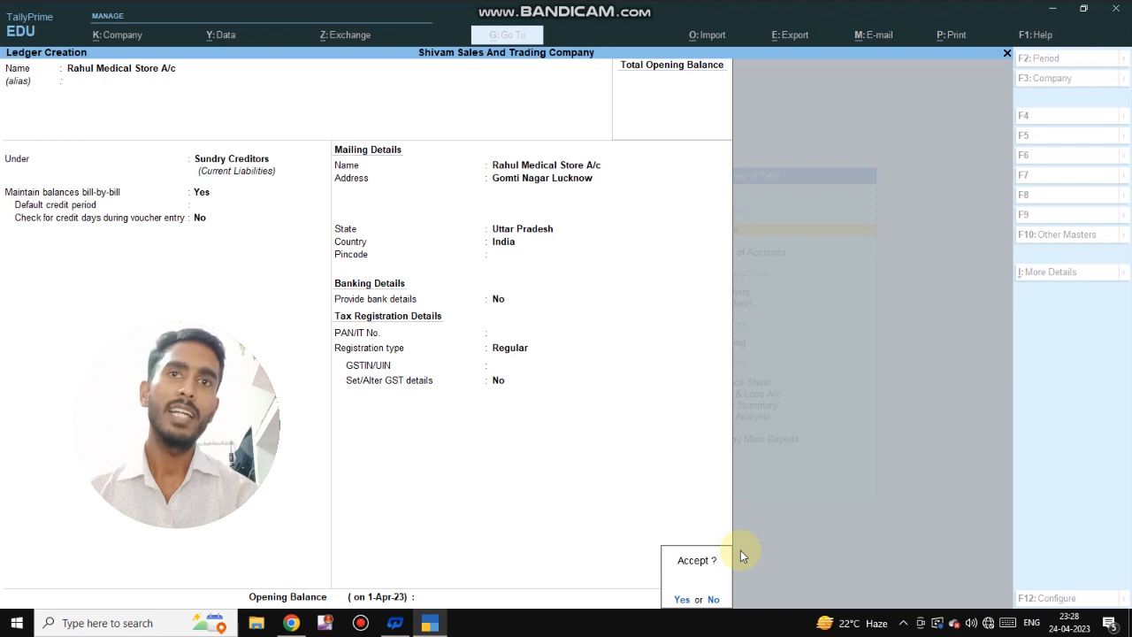
key("Return")
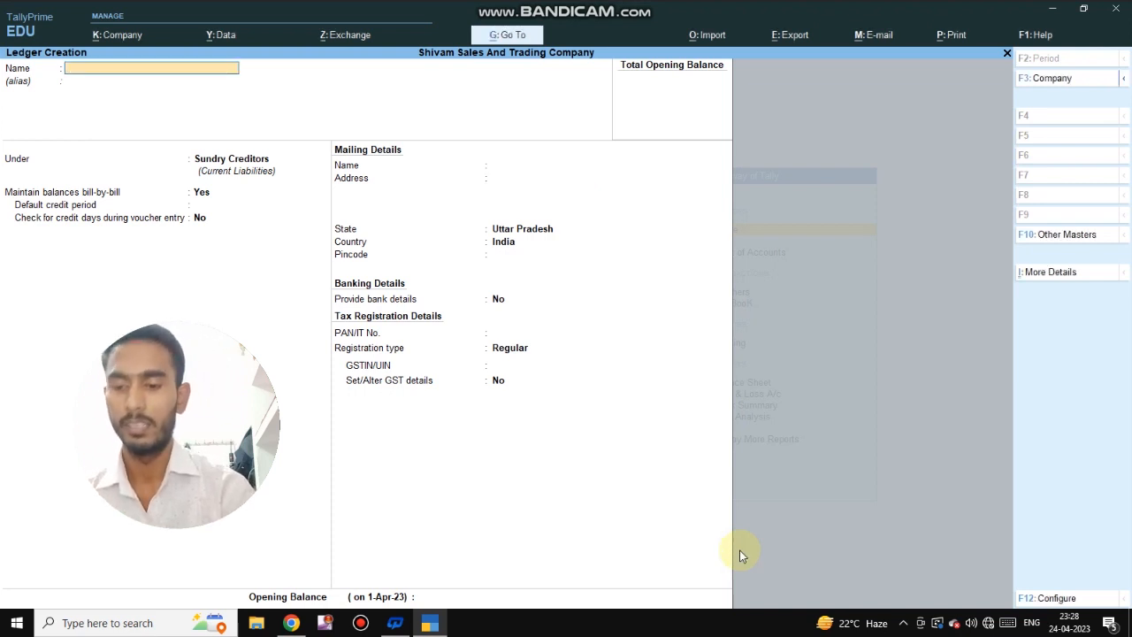
Name the next new ledger Vikash General Store A/c, leaving the alias blank
type("Vikash General")
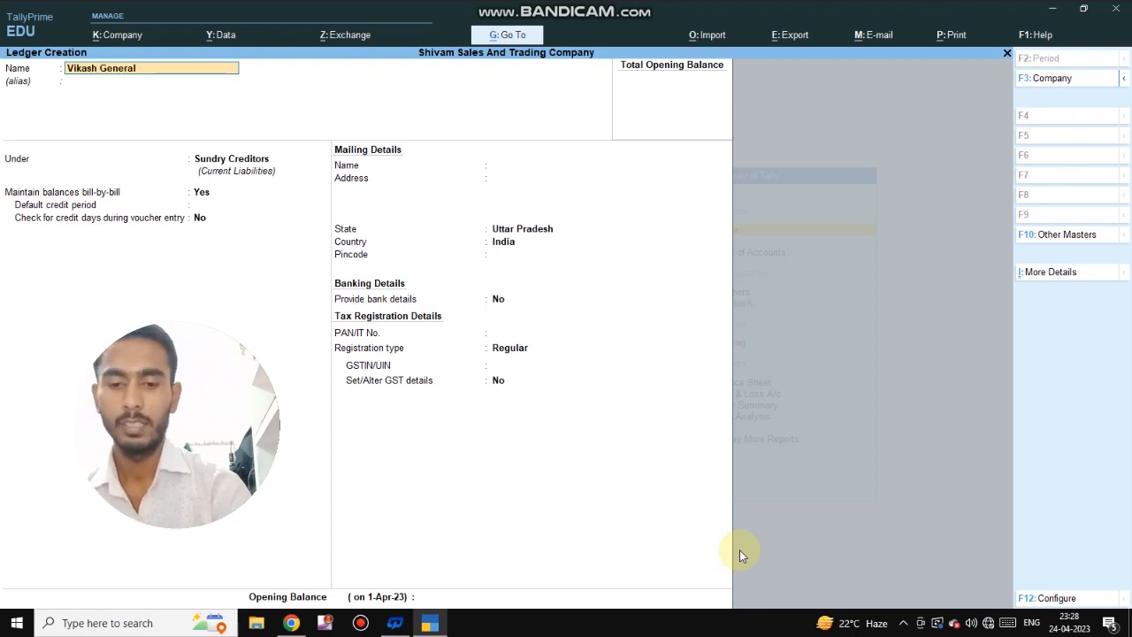
type(" Store")
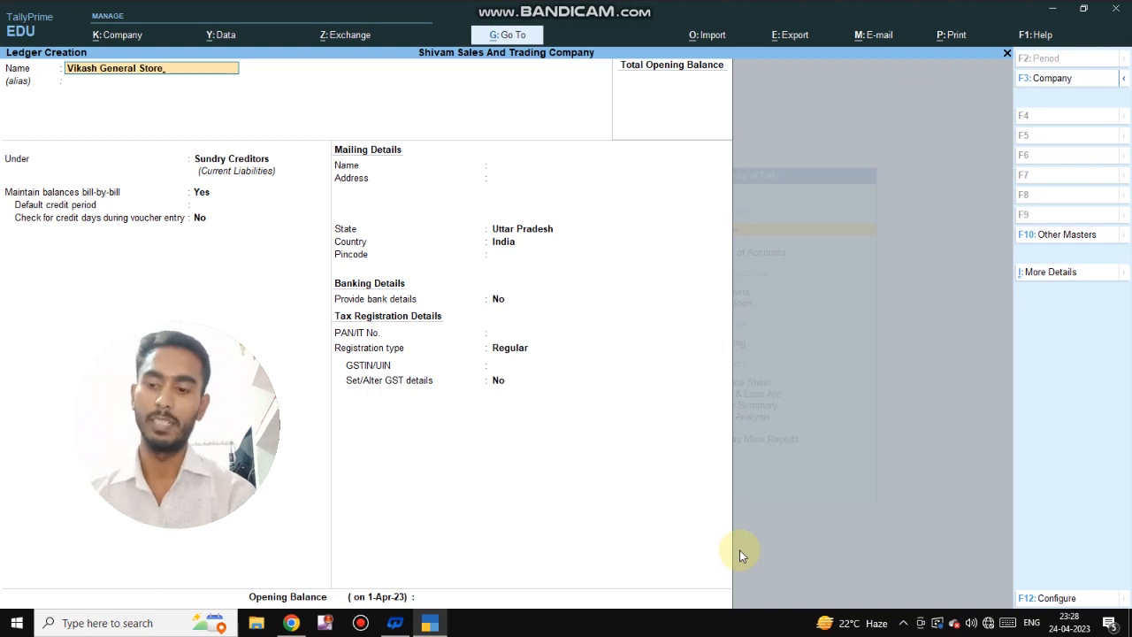
type(" A/c")
key("Return")
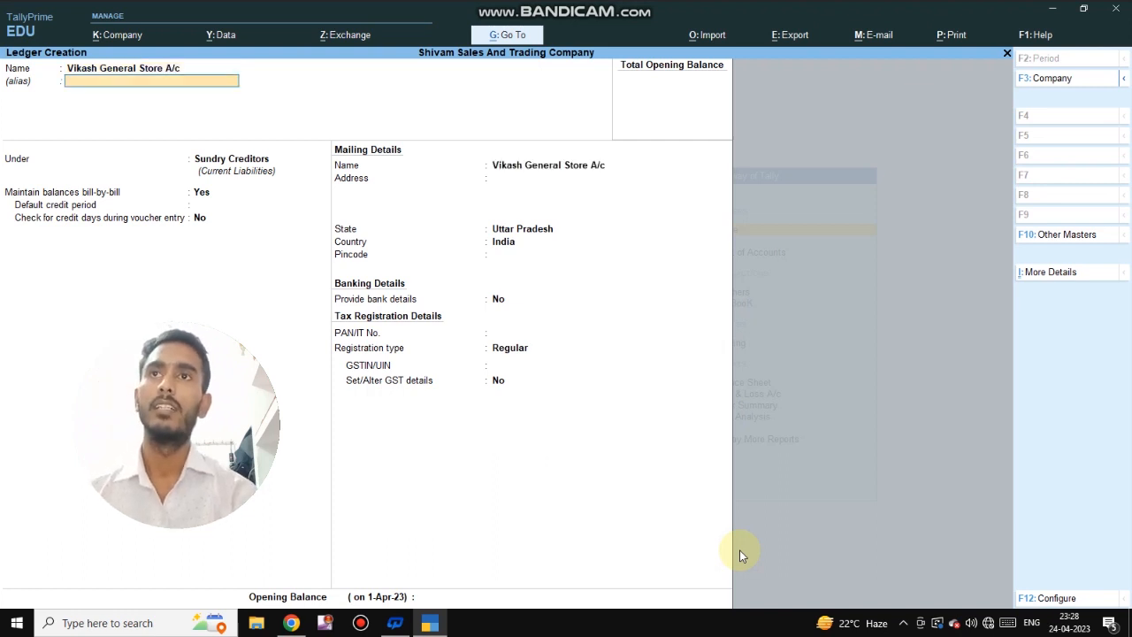
key("Return")
Put the general store ledger under Sundry Debtors, keeping bill-by-bill balances at Yes and the default credit period blank
type("Sun")
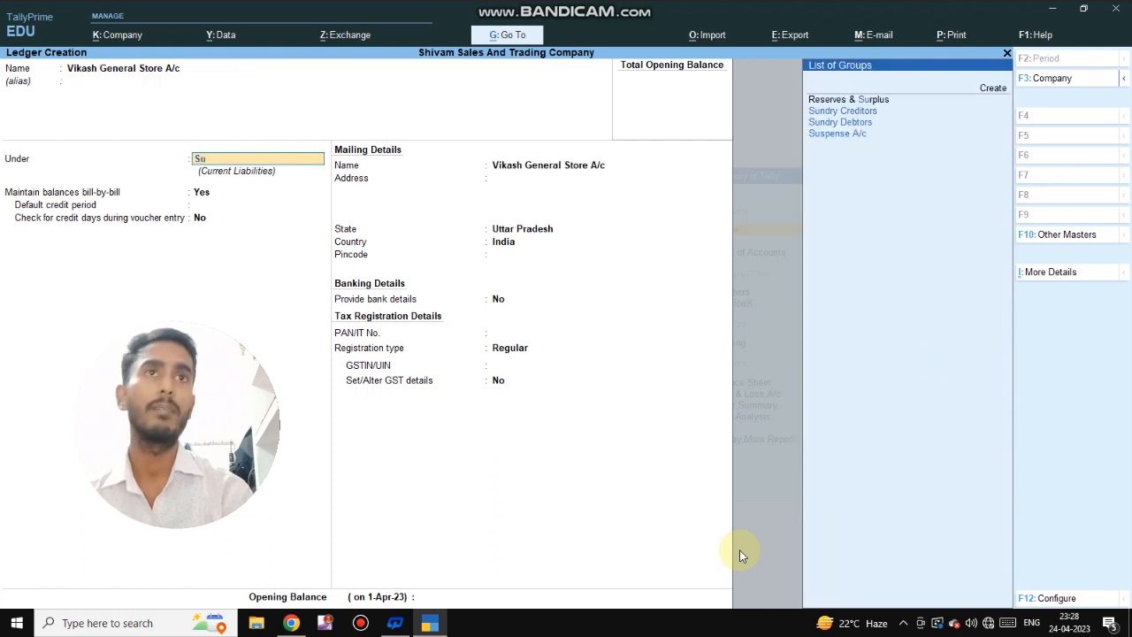
key("Down")
key("Return")
key("Return")
key("Return")
key("Return")
key("Return")
key("Return")
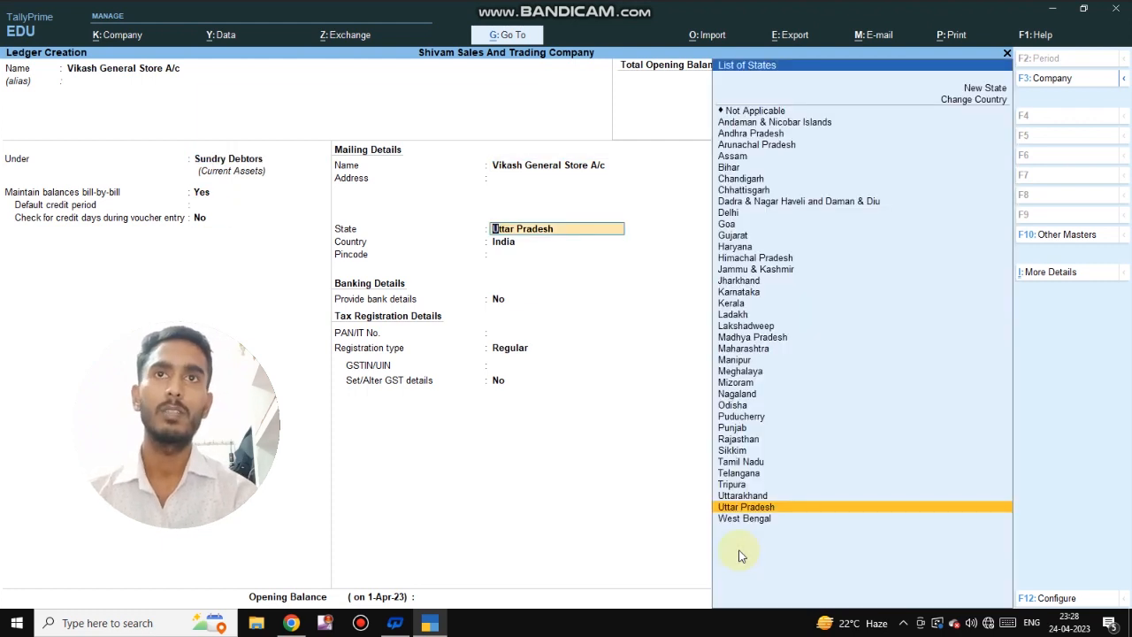
Go back to the general store's mailing details and fill in its address and postal pincode
key("BackSpace")
type("Gom")
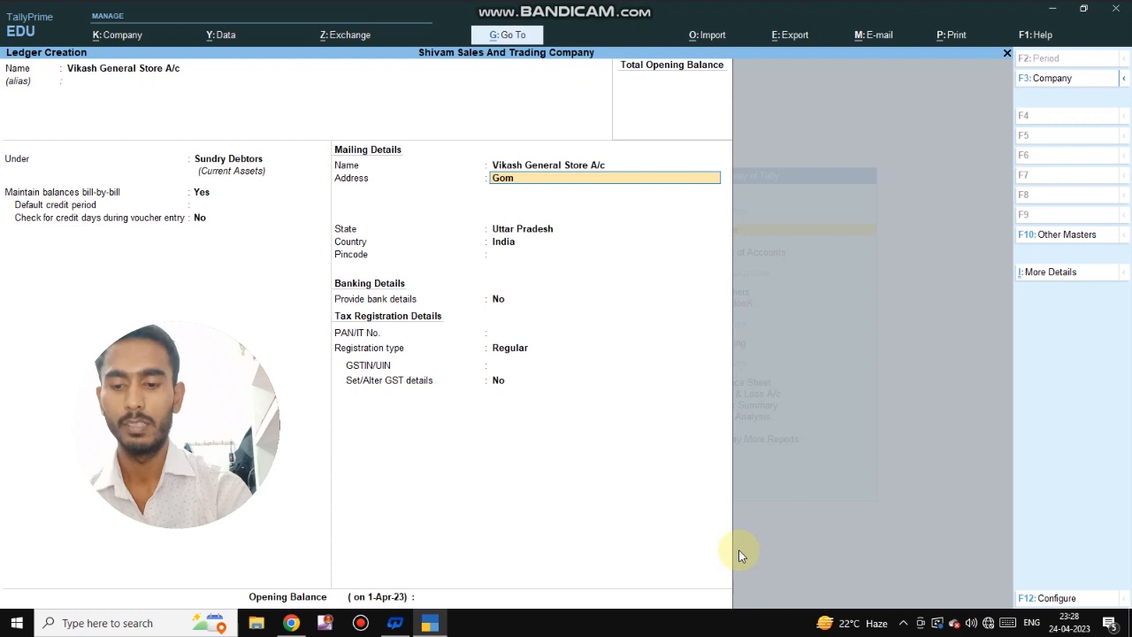
type("ti Nagar")
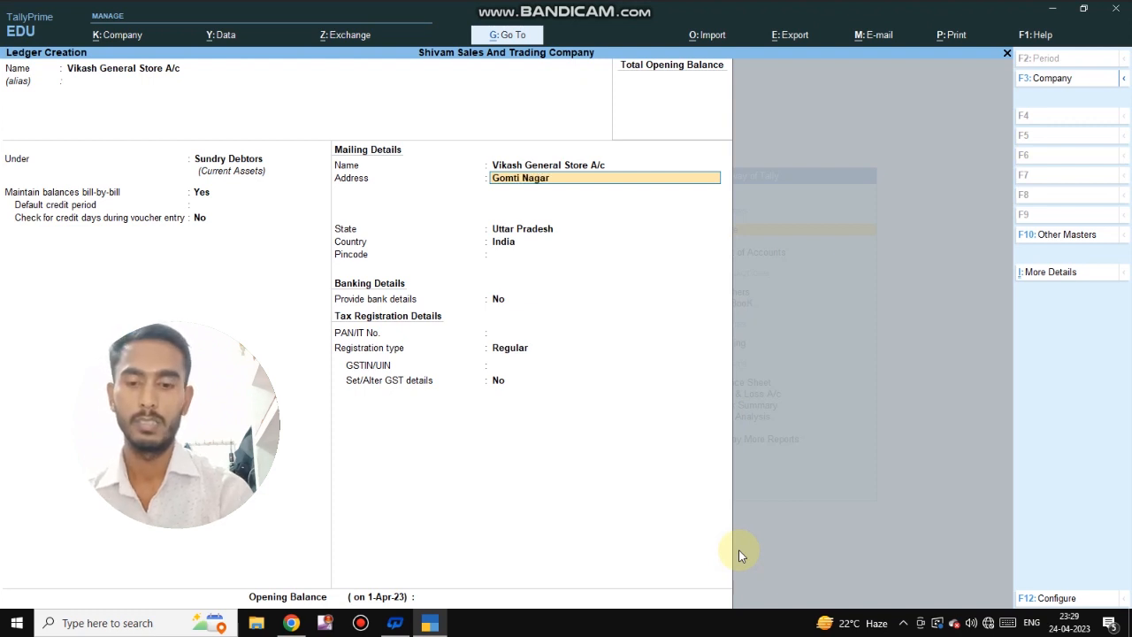
type(" Lucknow")
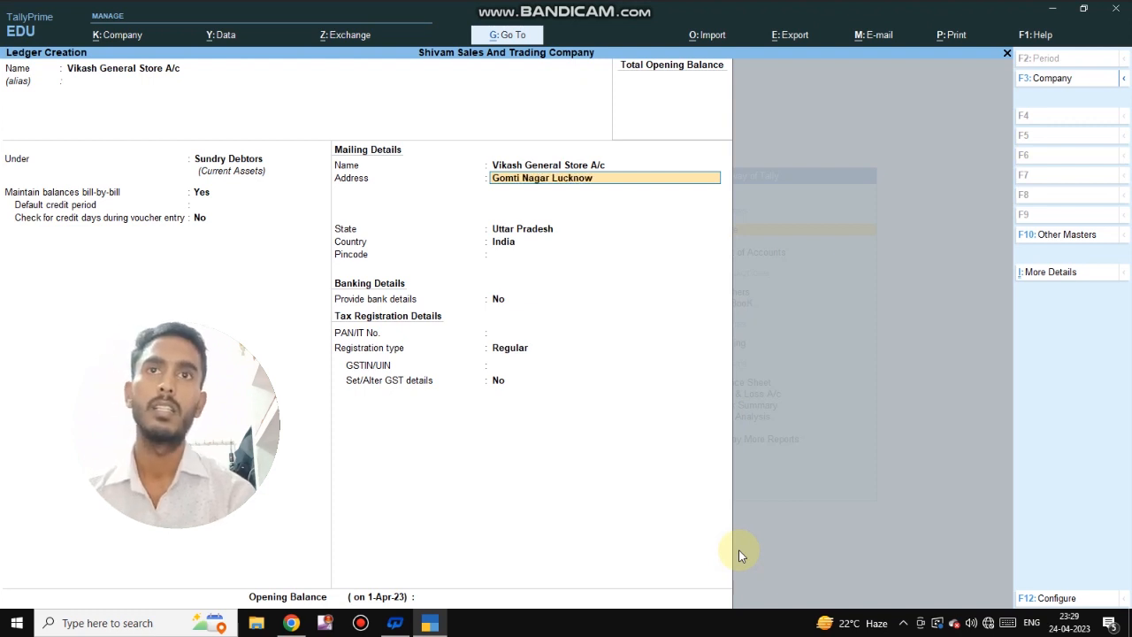
key("Return")
key("Return")
type("22")
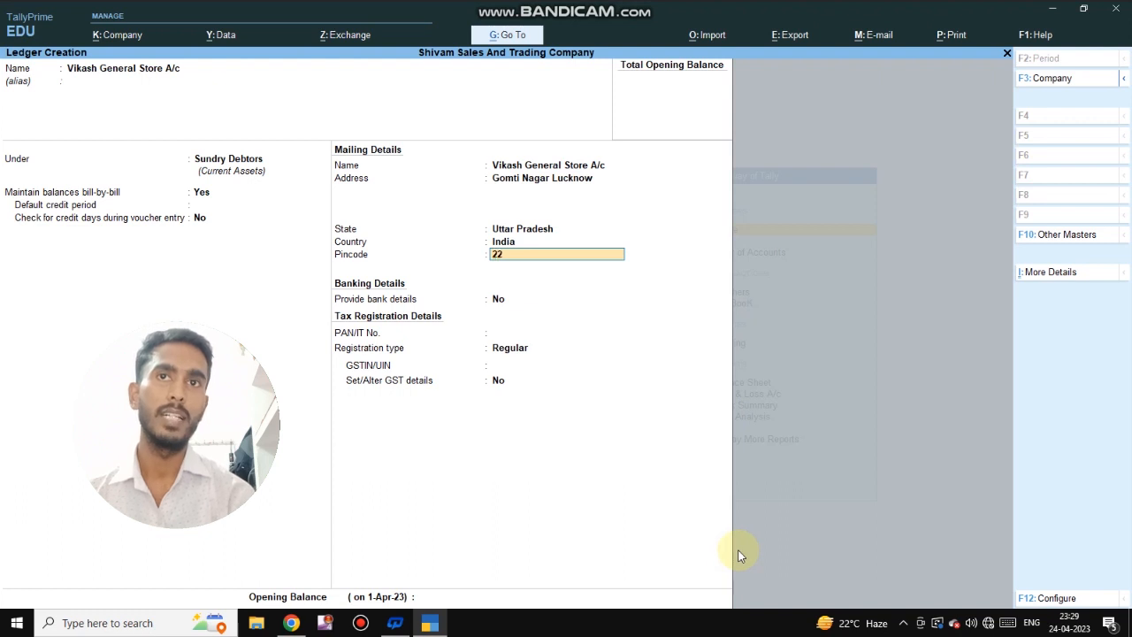
type("60210")
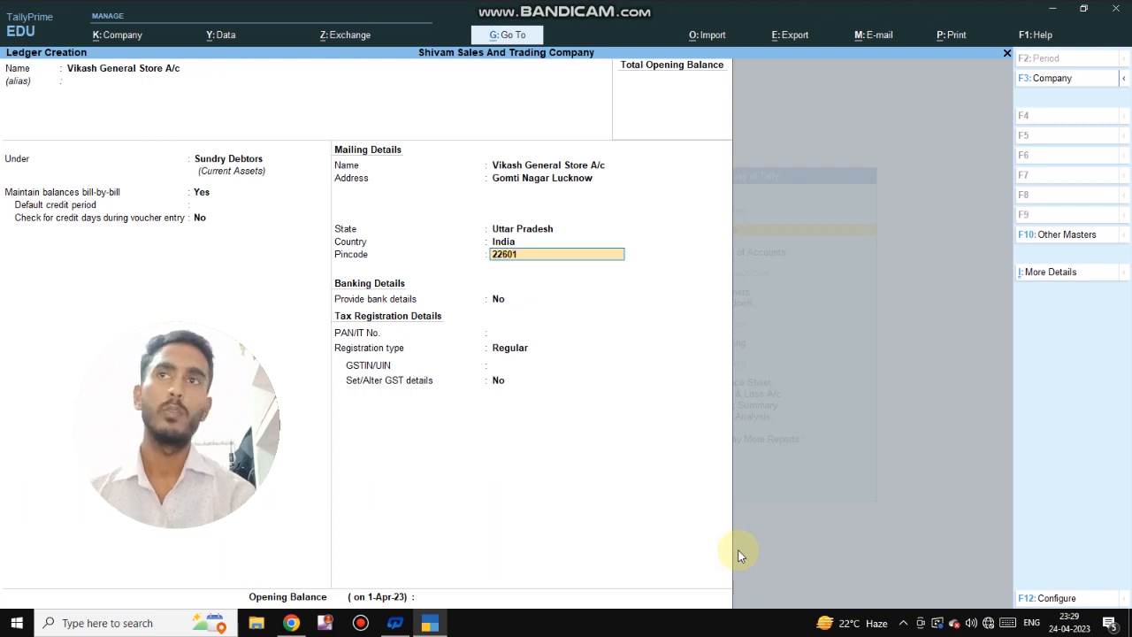
Keep no bank details and Regular registration without a GSTIN for the general store, and save the ledger
key("Return")
key("Return")
key("Return")
key("Return")
key("Return")
key("Return")
key("Return")
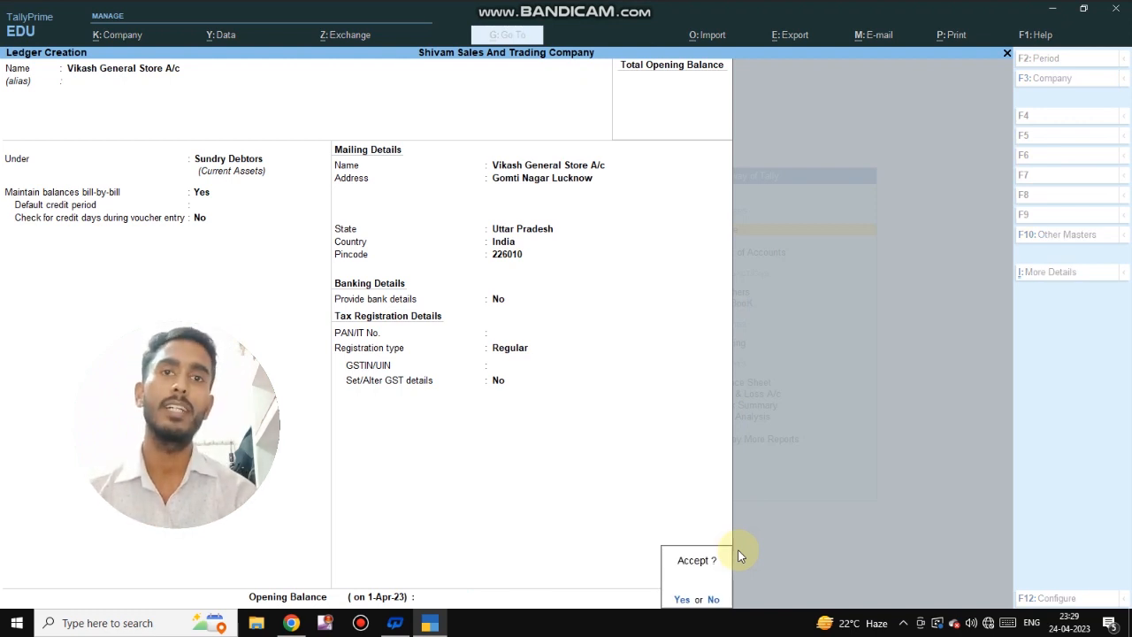
key("Return")
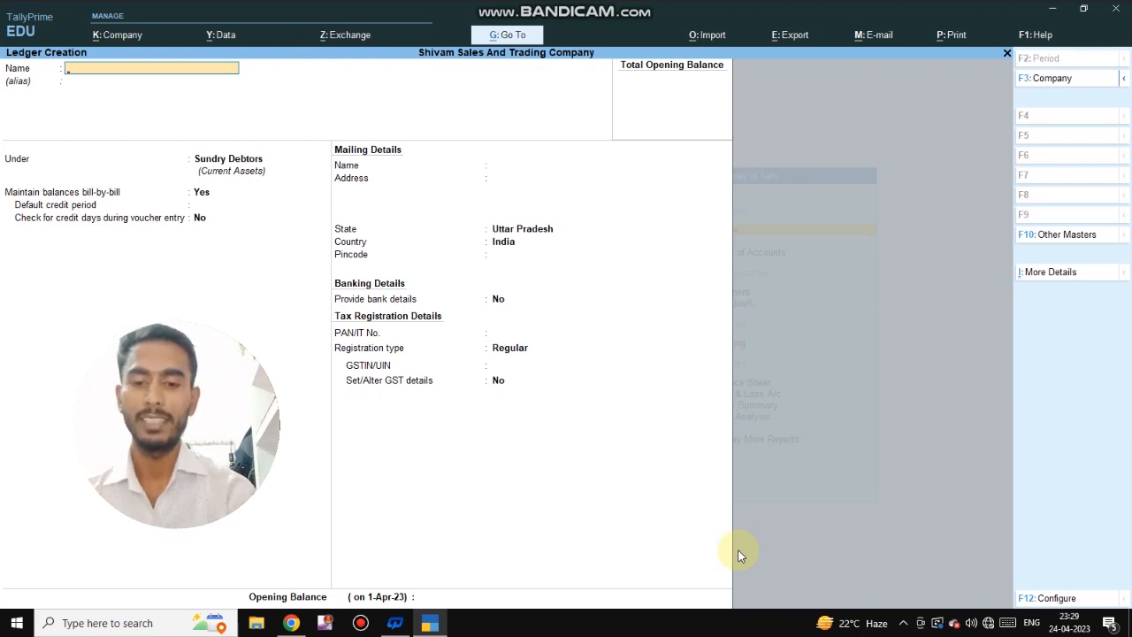
Name the next new ledger Purchase A/c and put it under Purchase Accounts, leaving the alias blank
type("Purchase A/c")
key("Return")
type("P")
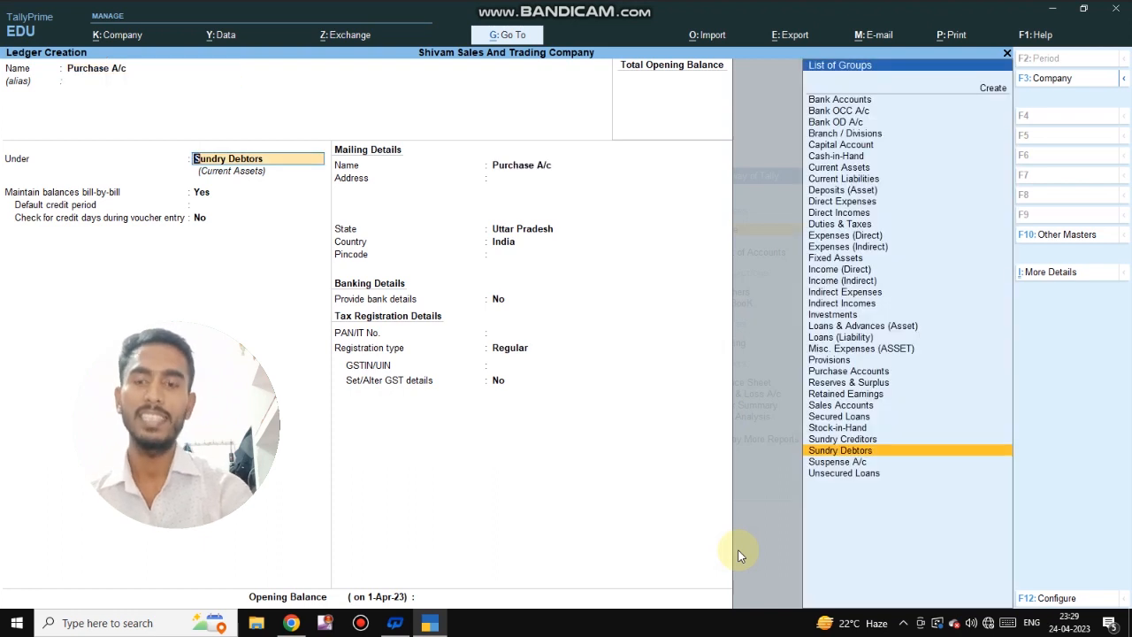
type("u")
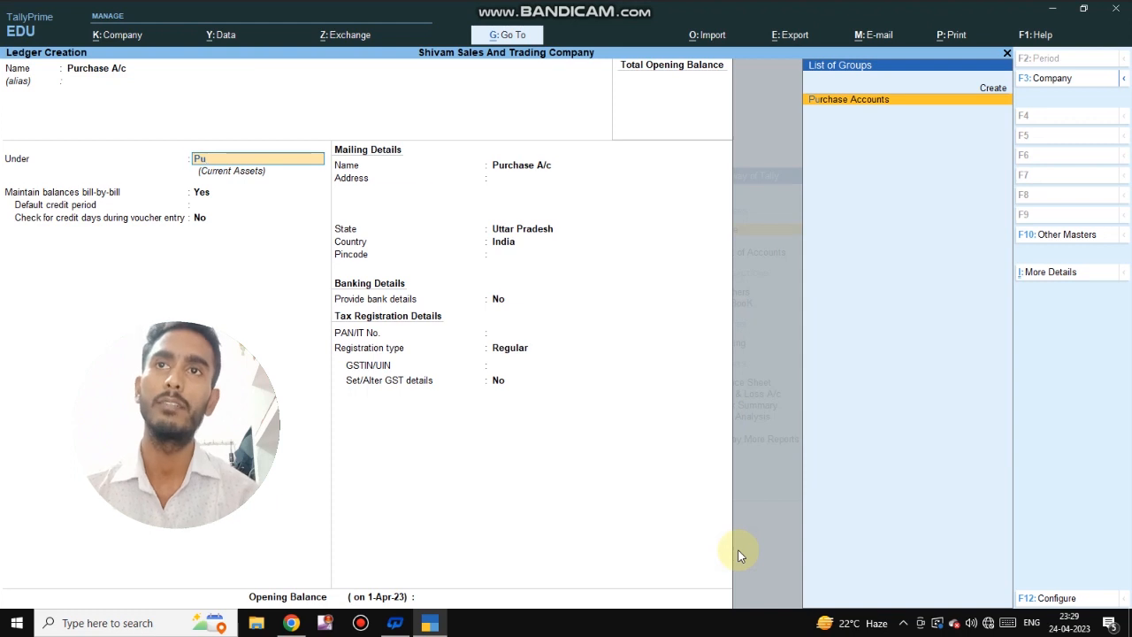
key("Return")
Keep the purchase ledger's type Not Applicable, GST Applicable and no bank details, and save it without an opening balance
key("Return")
key("Return")
key("Return")
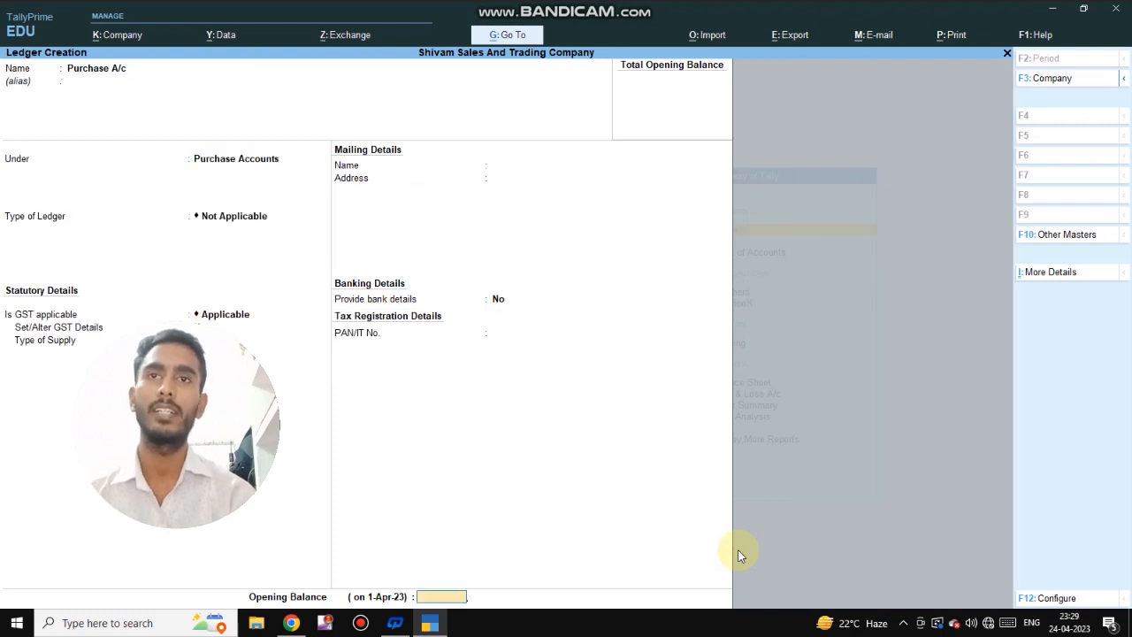
key("Return")
key("Return")
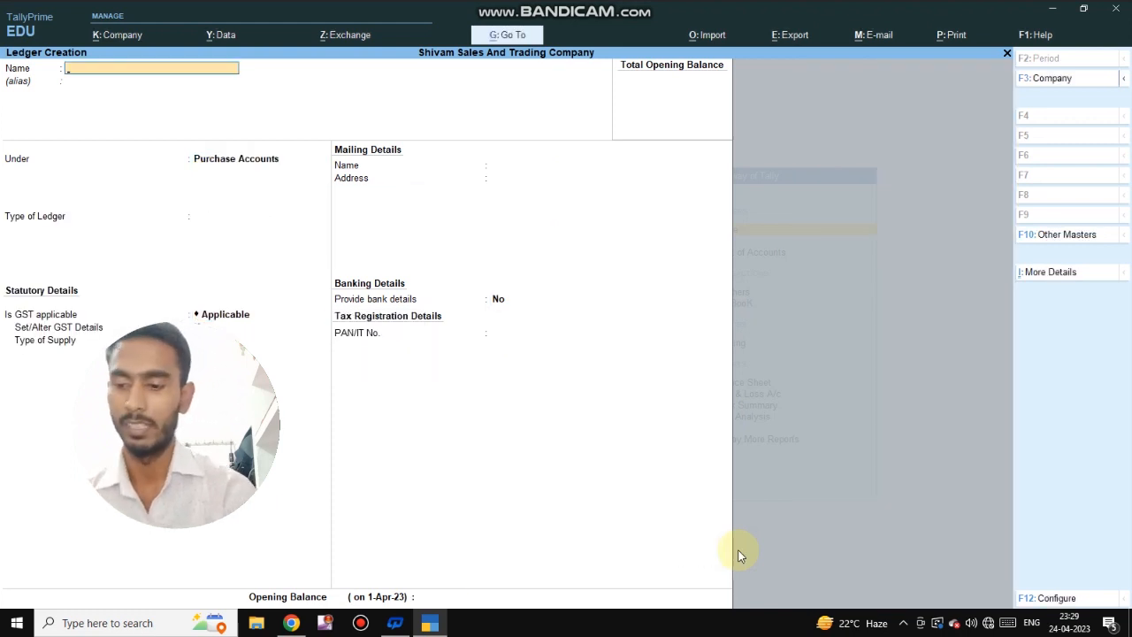
Name the next new ledger Sales A/c, leave the alias blank and put it under Sales Accounts
type("Sales A/c")
key("Return")
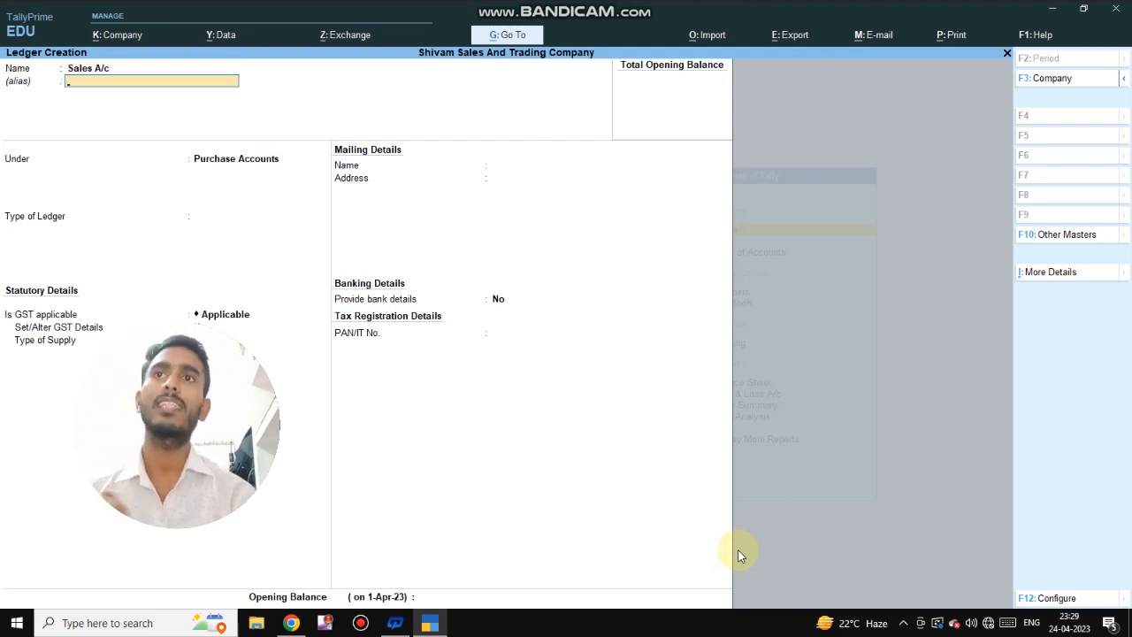
key("Return")
type("Sa")
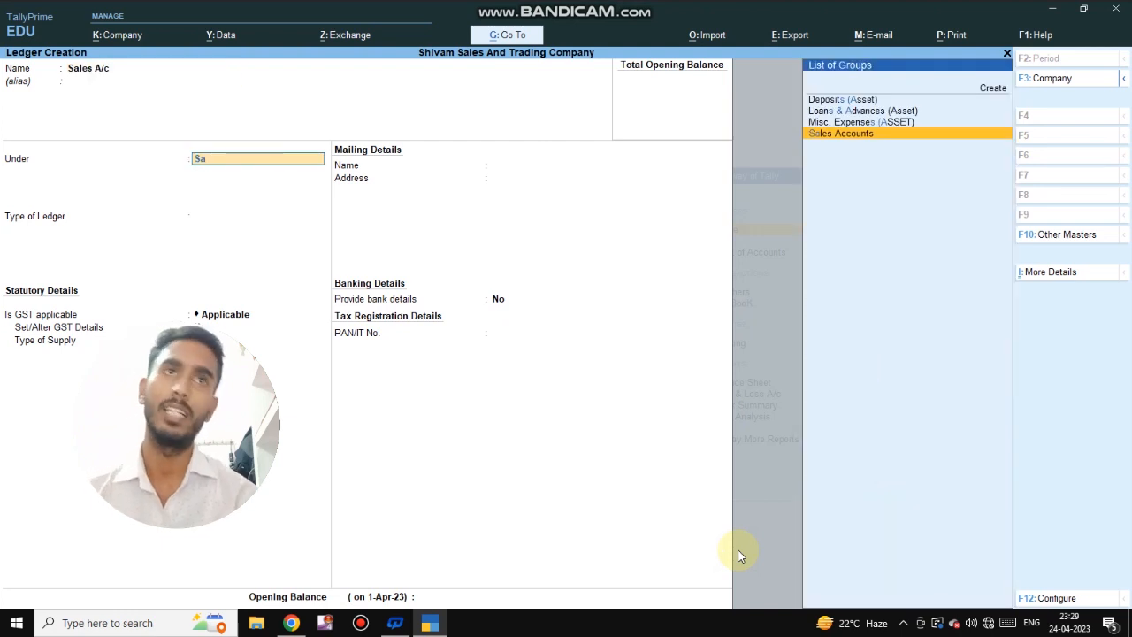
key("Return")
Keep GST Applicable with Set/Alter GST Details at No and no bank details for the sales ledger, and save it without an opening balance
key("Return")
key("Return")
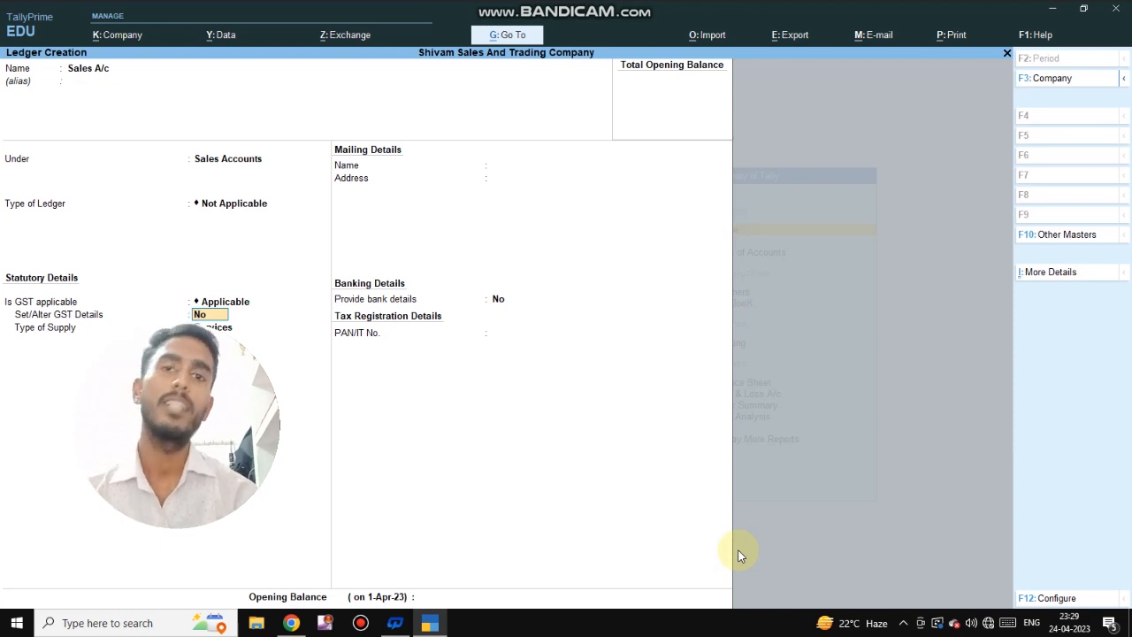
key("Return")
key("Return")
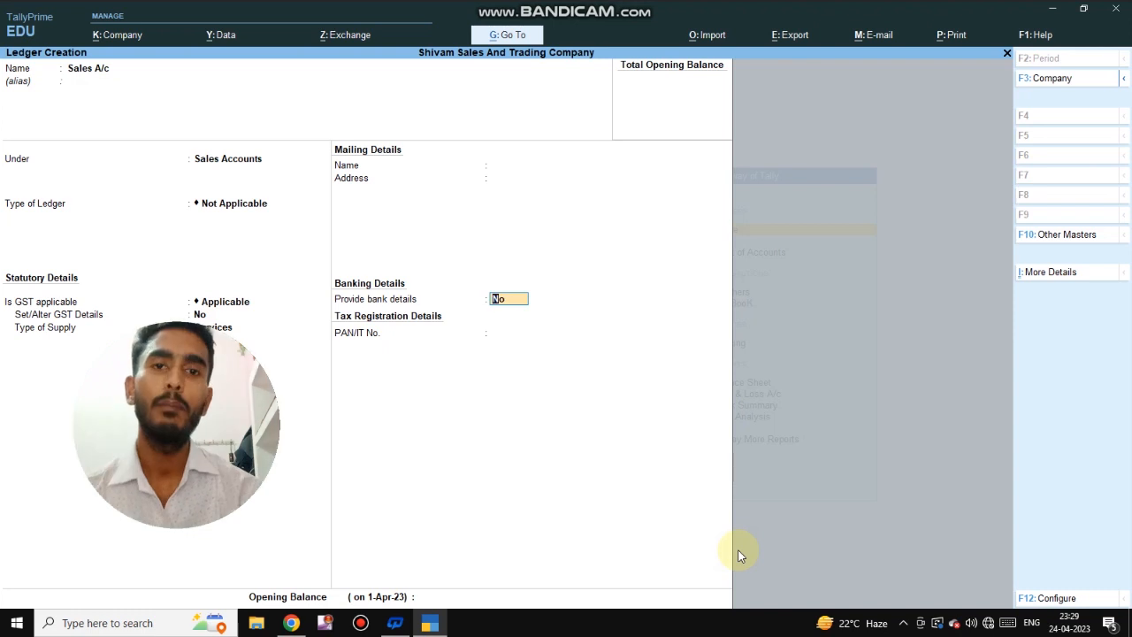
key("Return")
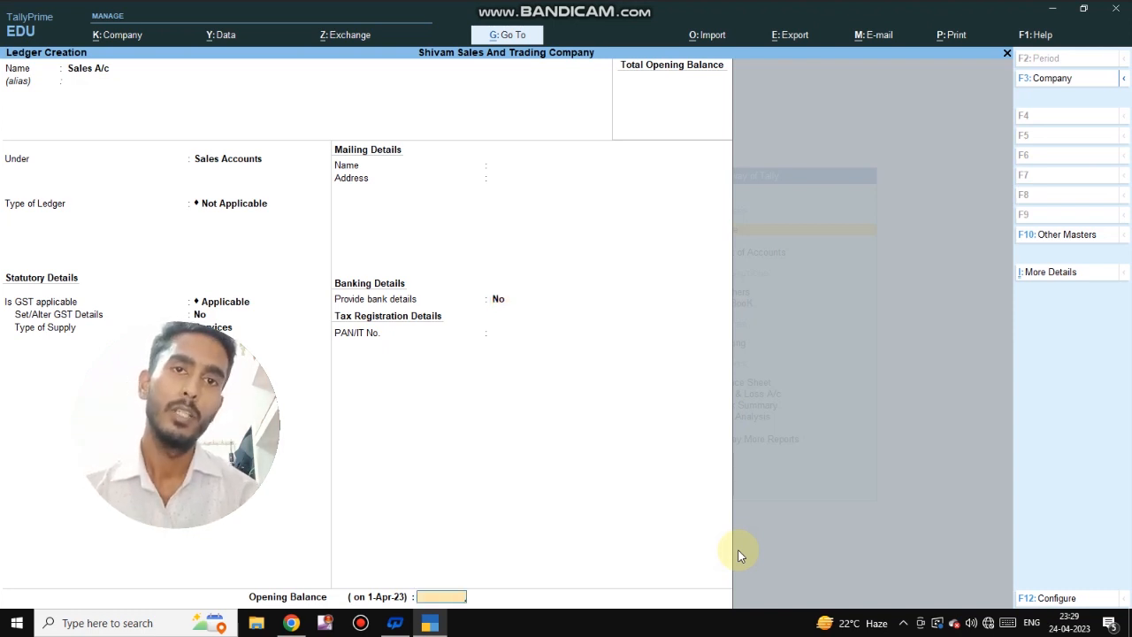
key("Return")
key("Return")
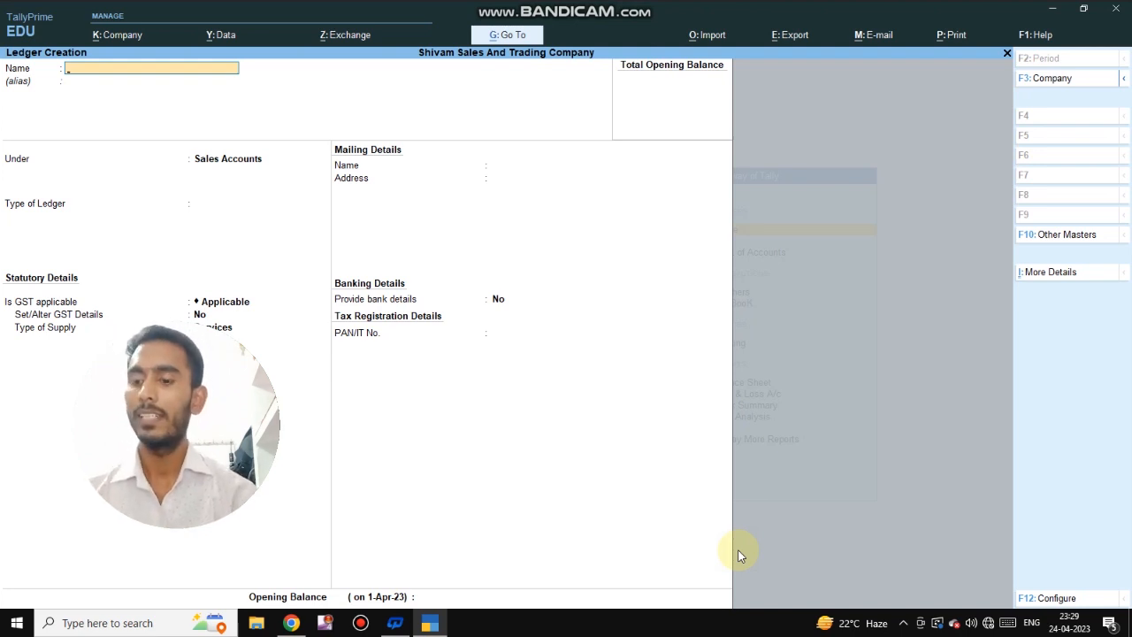
Name the next new ledger Advertisement A/c, leave the alias blank and put it under Indirect Expenses
type("Adv")
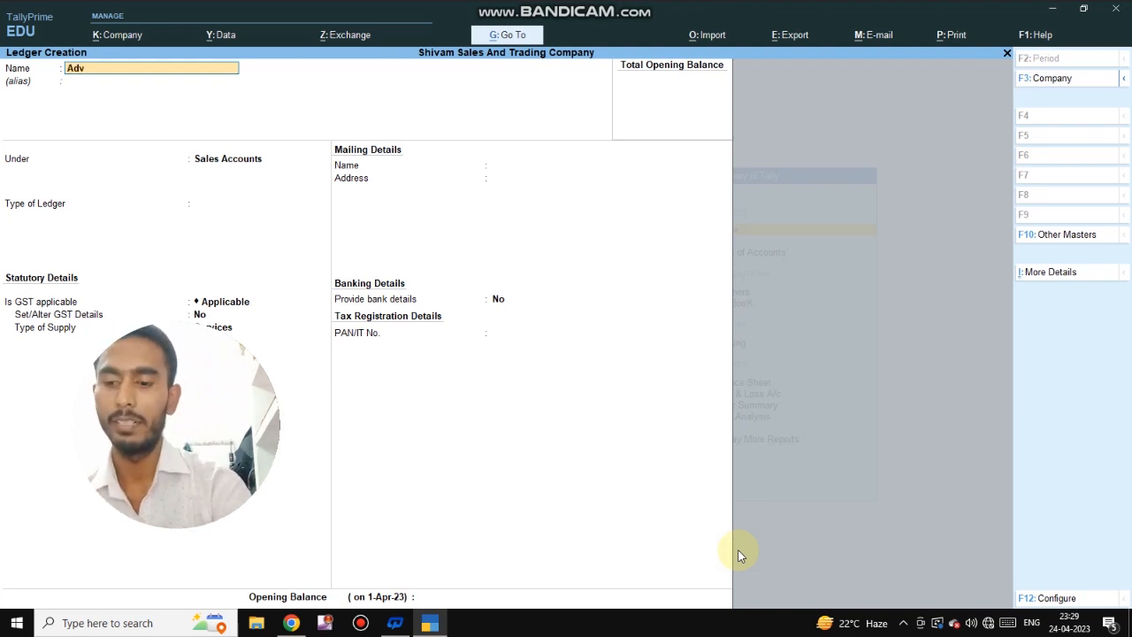
type("ertisem")
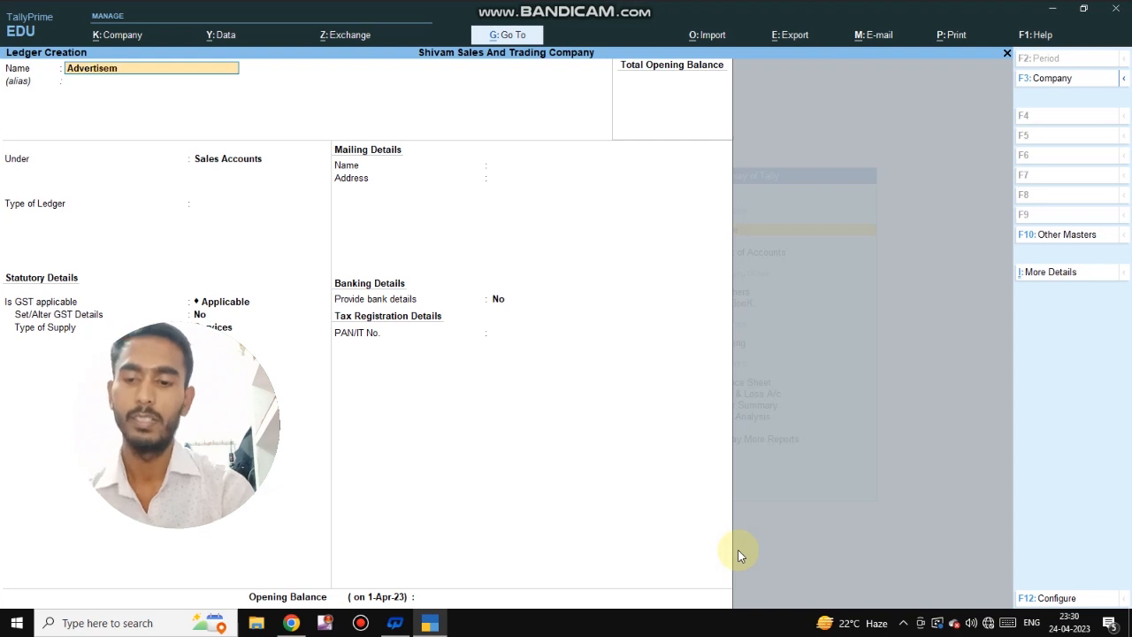
type("ent A/")
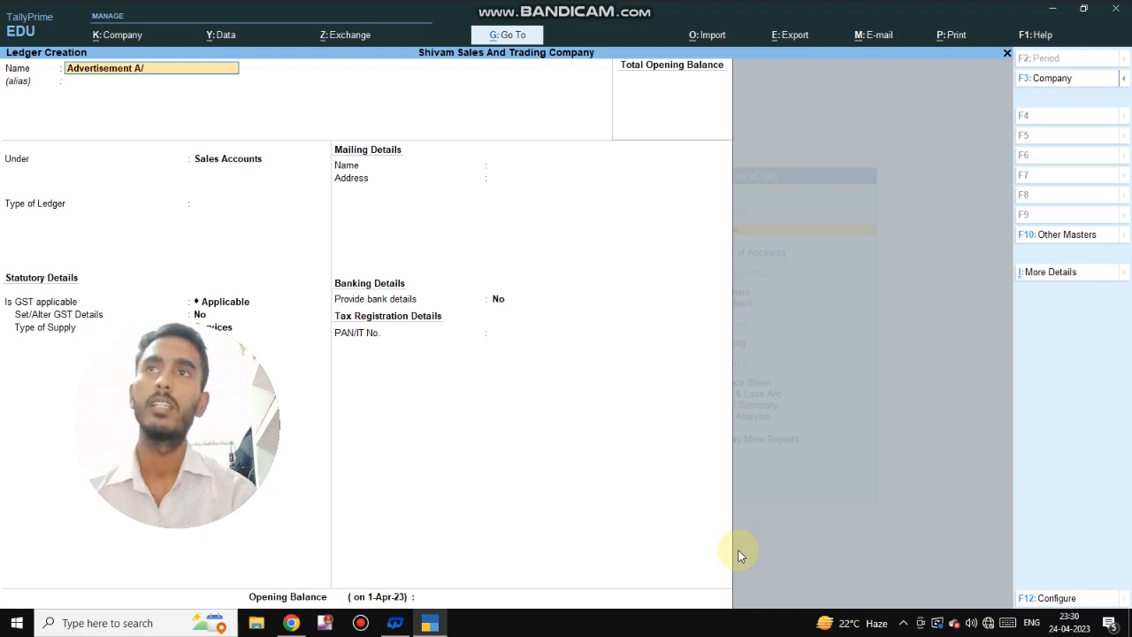
type("c")
key("Return")
key("Return")
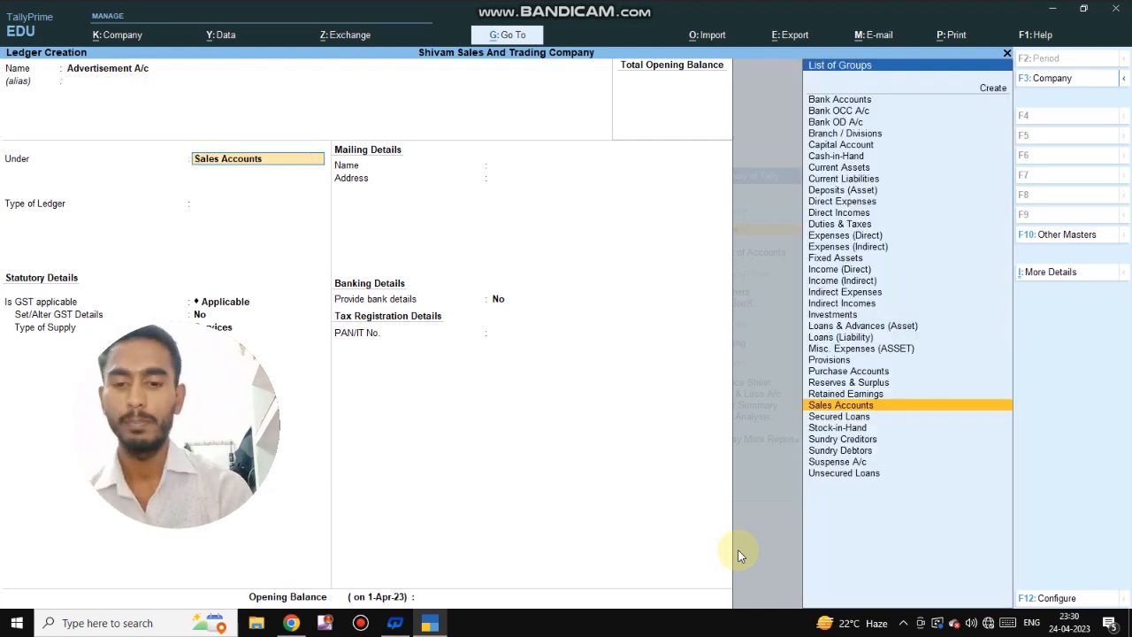
type("Ind")
key("Down")
key("Up")
key("Return")
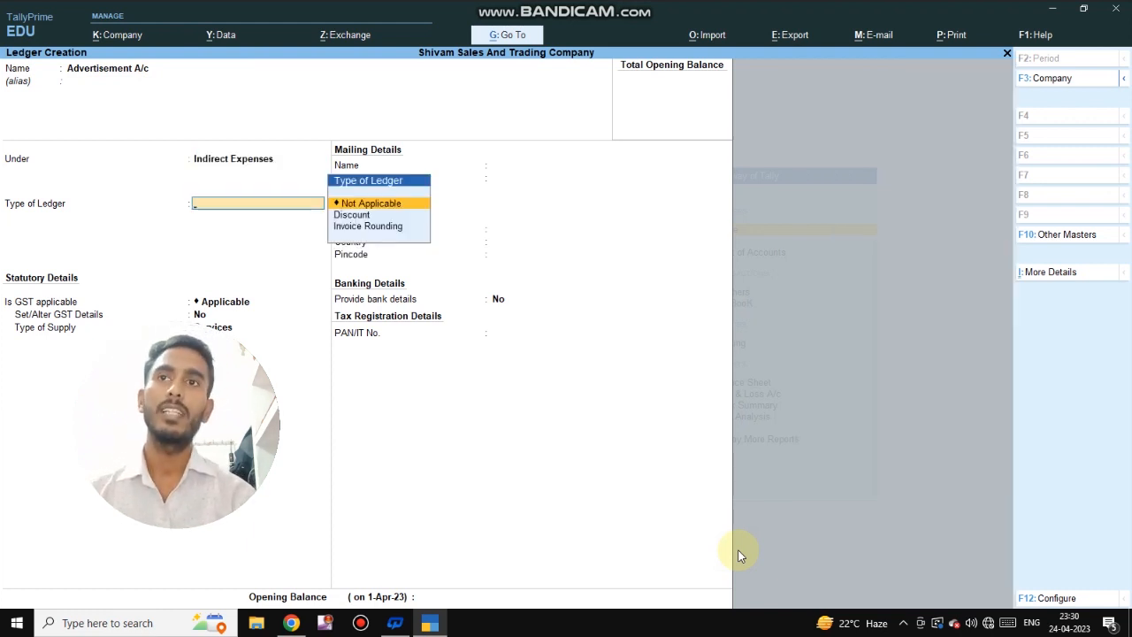
Keep the advertisement ledger's type Not Applicable, GST Applicable and no bank details, and save it without an opening balance
key("Return")
key("Return")
key("Return")
key("Return")
key("Return")
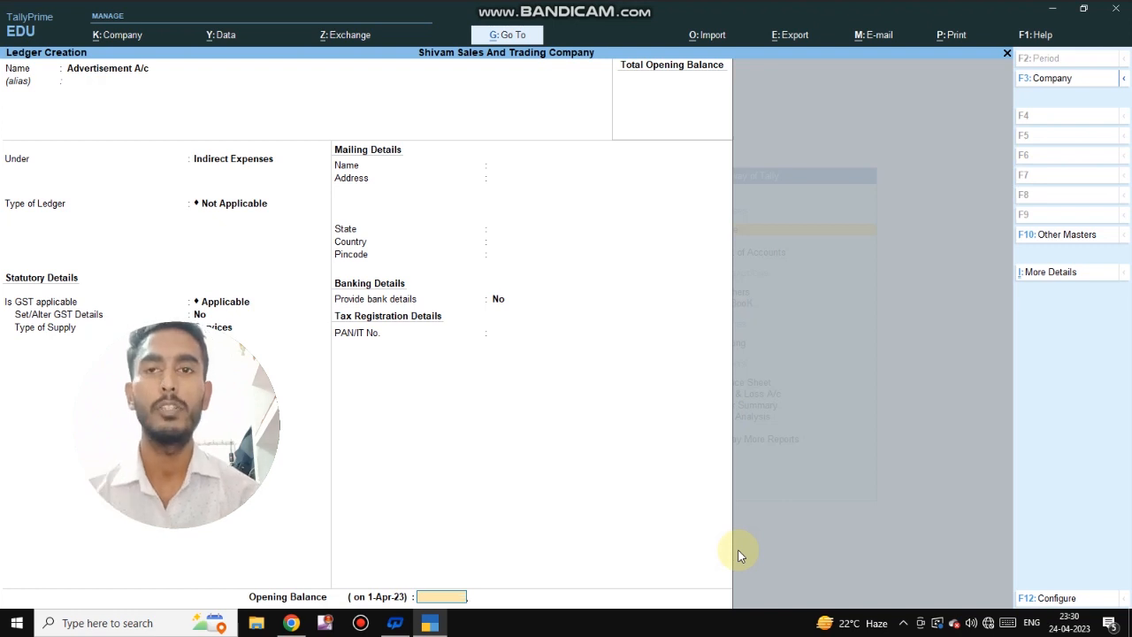
key("Return")
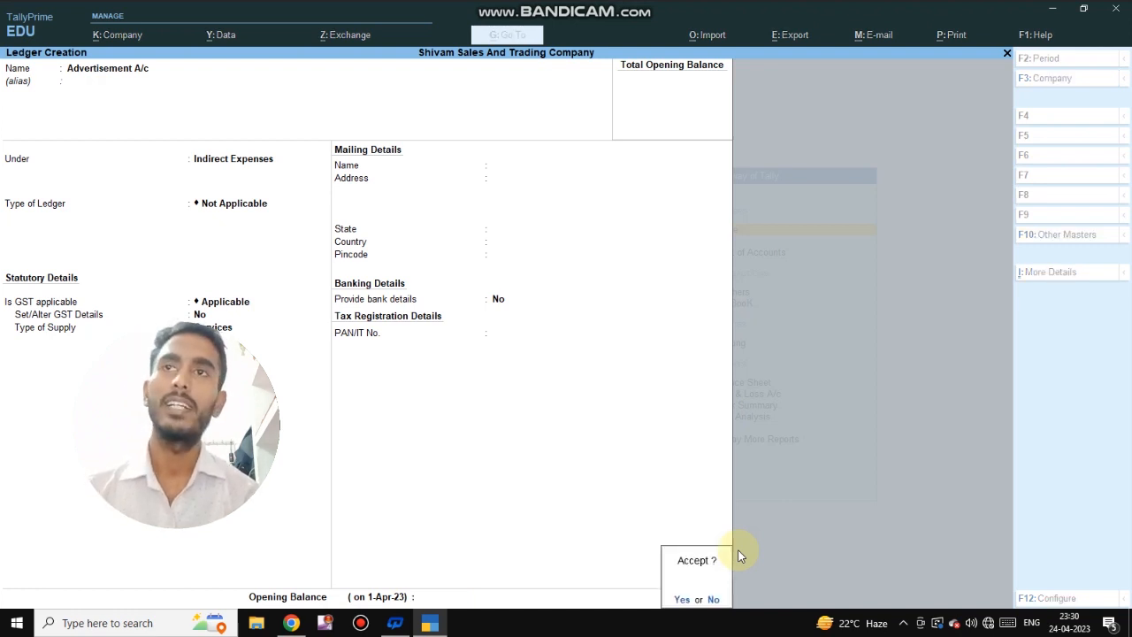
key("Return")
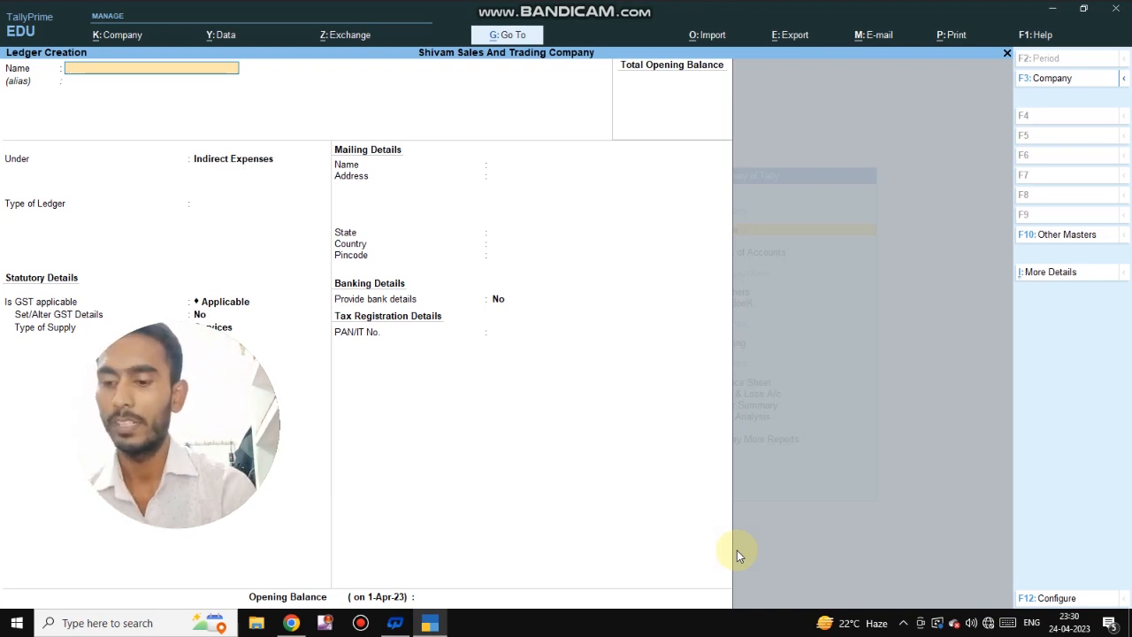
Name the next new ledger Drawing A/c, leave the alias blank and put it under Capital Account
type("Drawin")
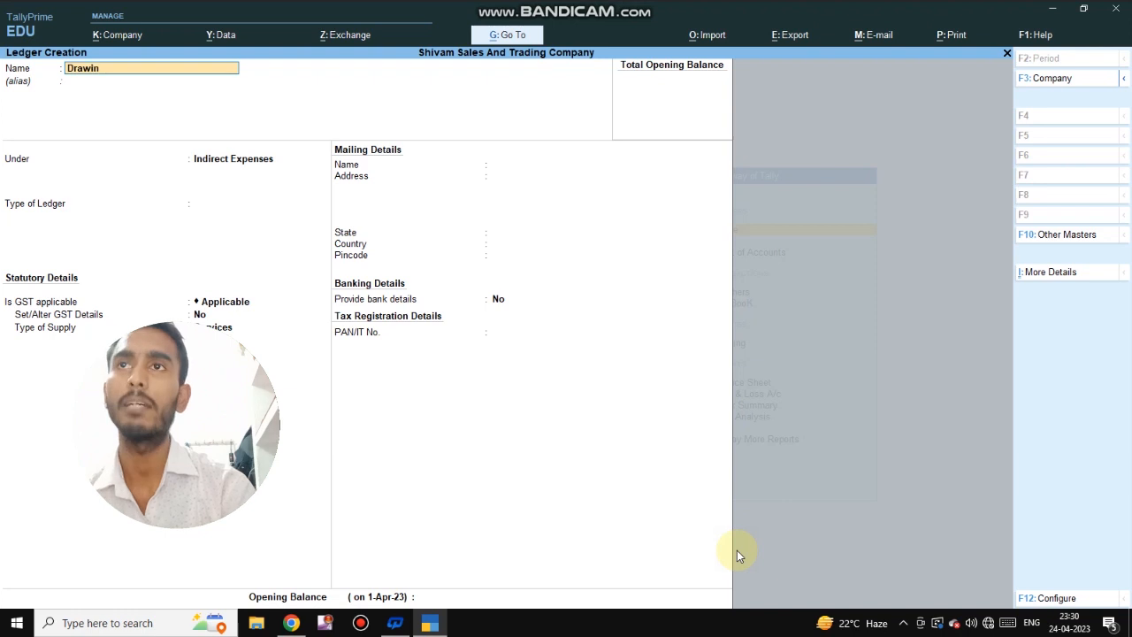
type("g A/")
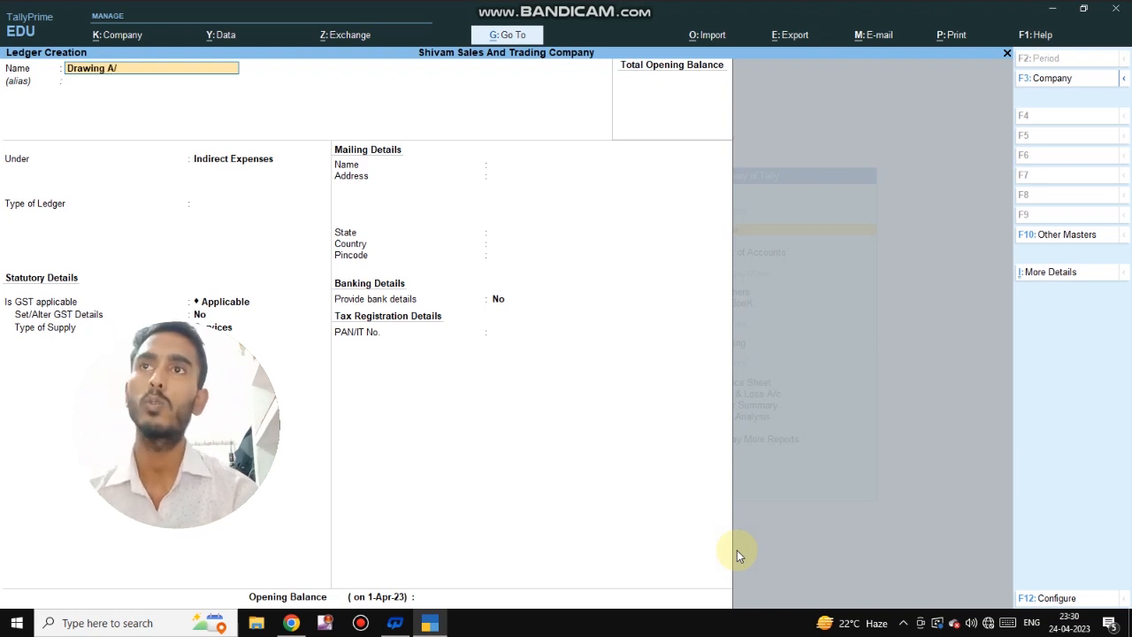
key("Return")
key("Return")
type("Ca")
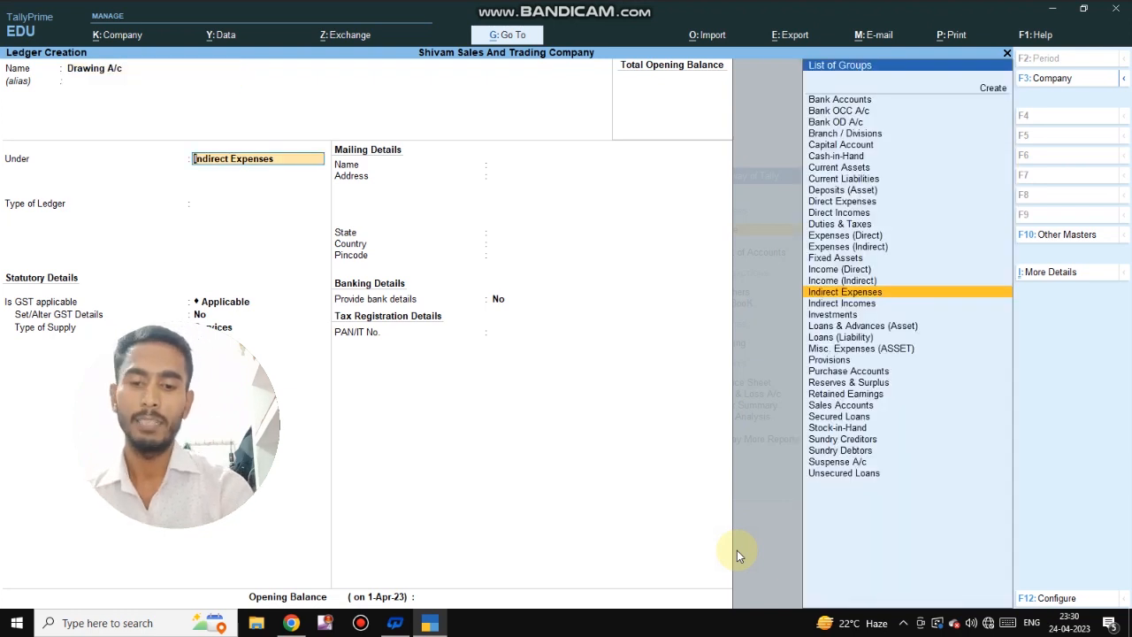
type("p")
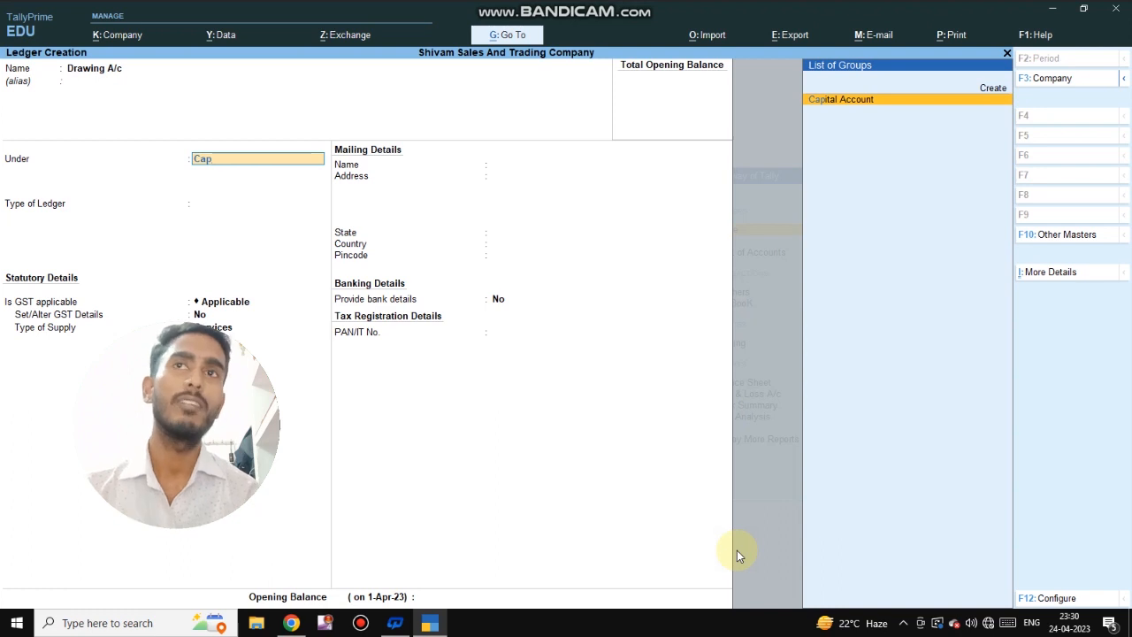
key("Return")
Keep the drawing ledger's default mailing details, no bank details and Regular registration without a GSTIN, and save it
key("Return")
key("Return")
key("Return")
key("Return")
key("Return")
key("Return")
key("Return")
key("Return")
key("Return")
key("Return")
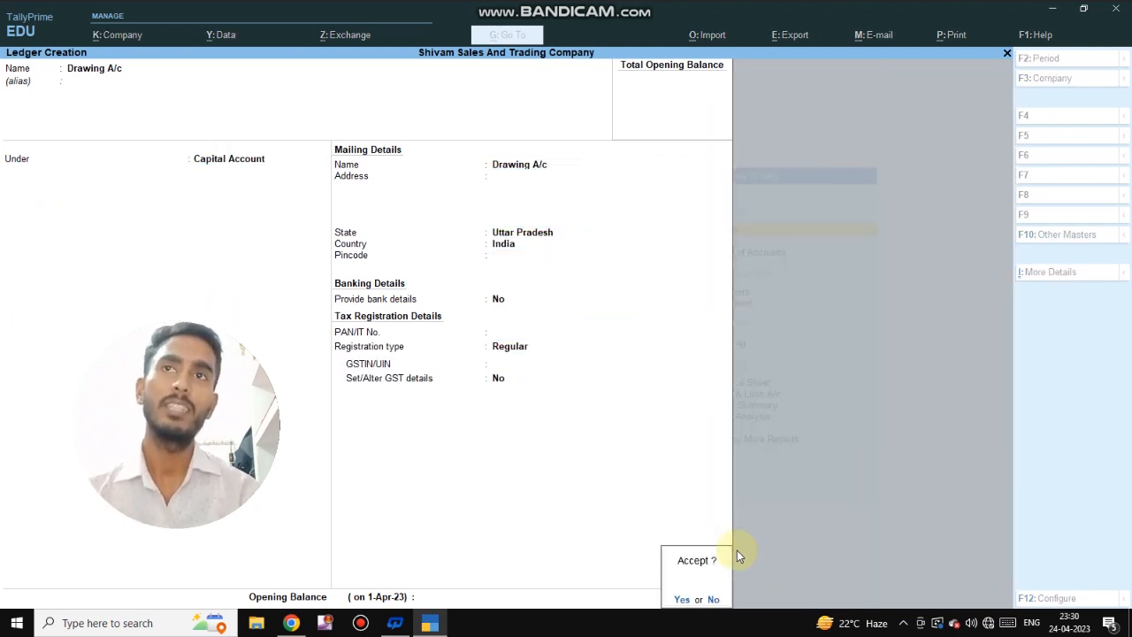
key("Return")
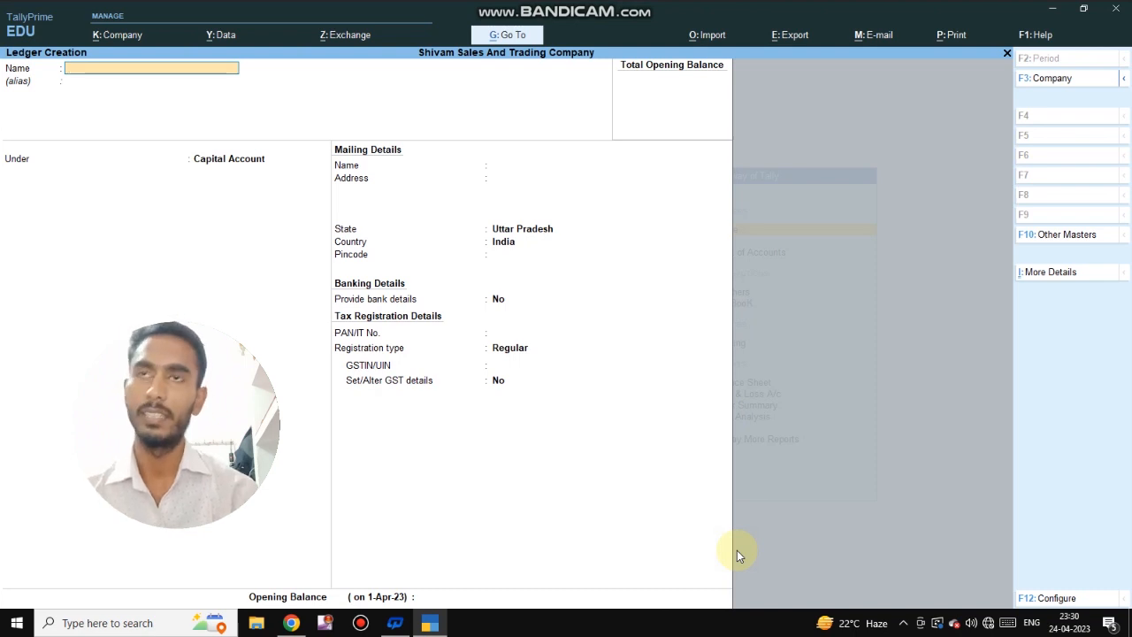
Name the next new ledger SBI in capitals, leave the alias blank and put it under Bank Accounts
type("Sbi")
key("BackSpace")
key("BackSpace")
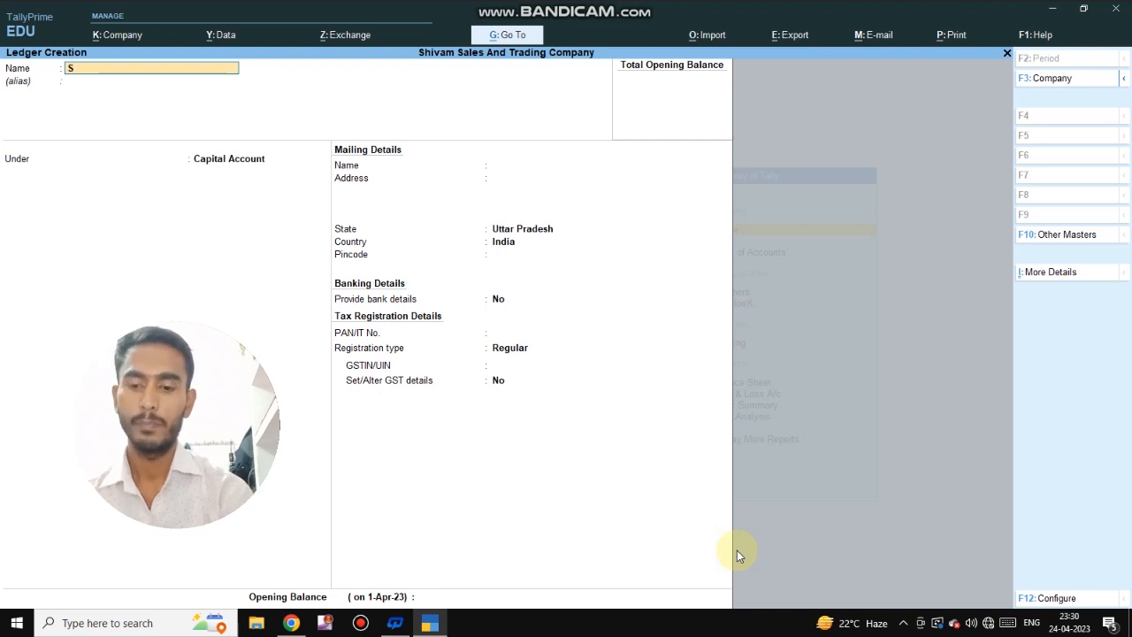
type("BI")
key("Return")
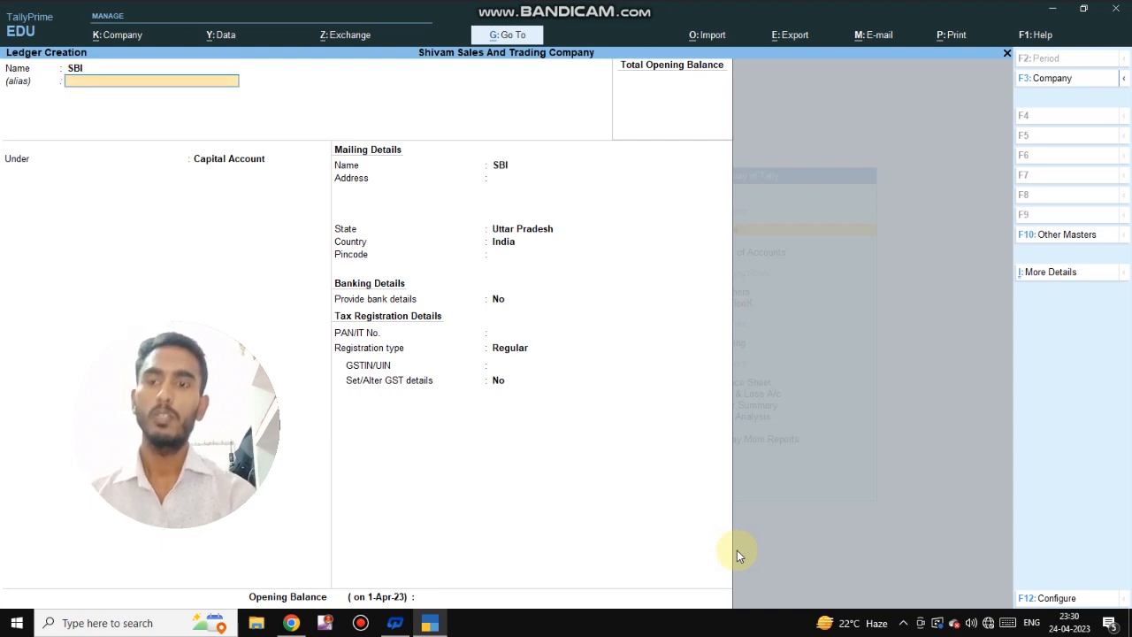
type("Bank")
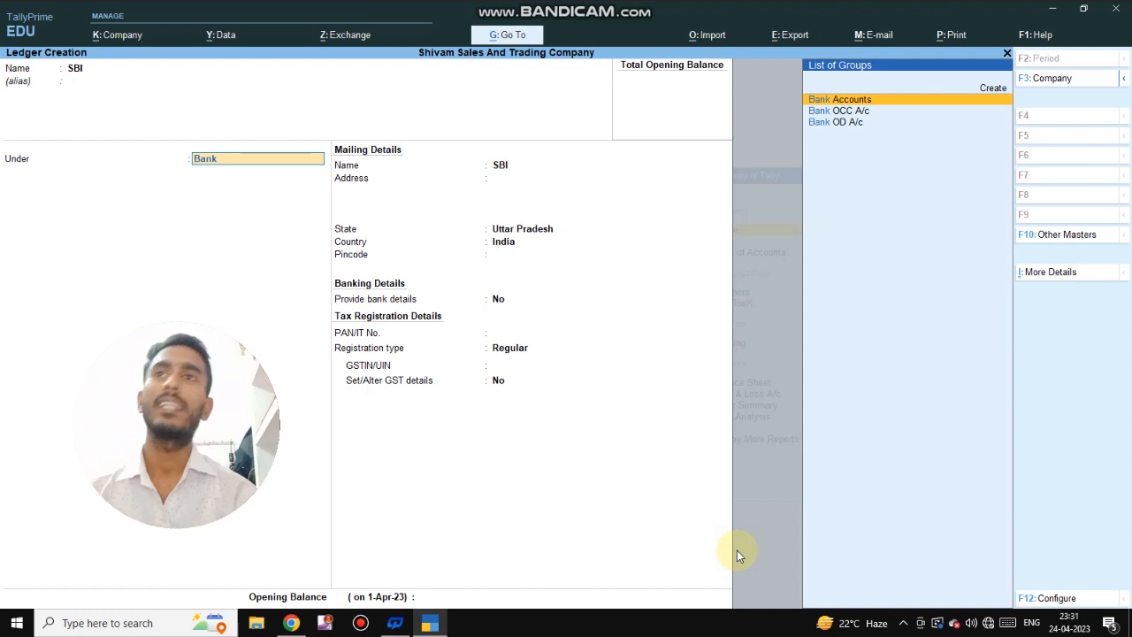
key("Return")
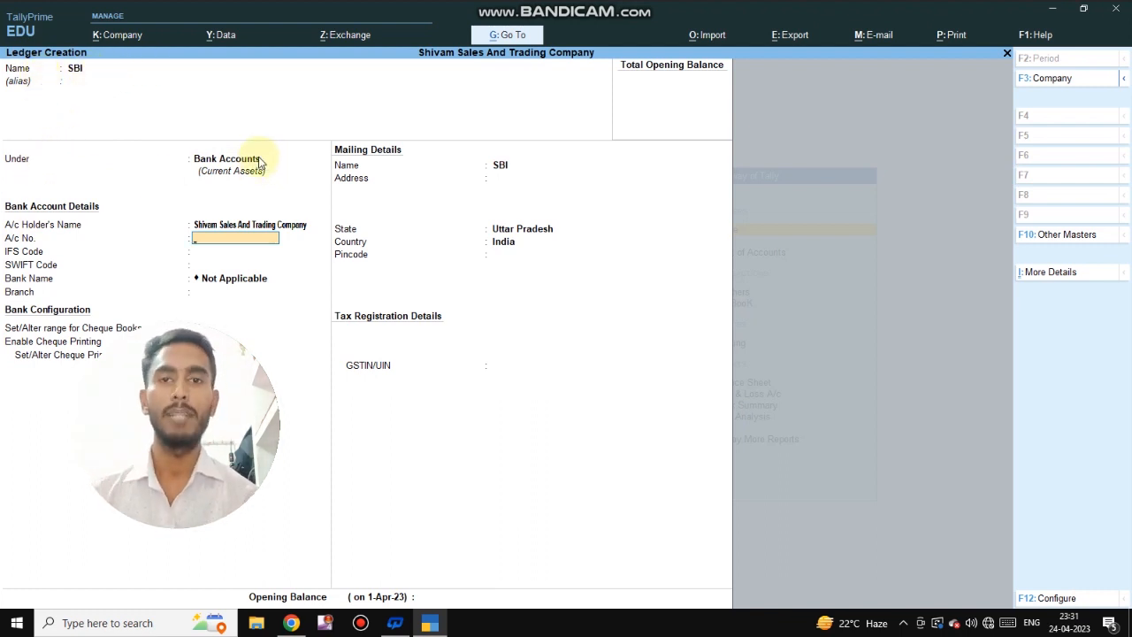
Leave SBI's account number, codes and branch blank with the bank name Not Applicable, and save the ledger without an opening balance
key("Return")
key("Return")
key("Return")
key("Return")
key("Return")
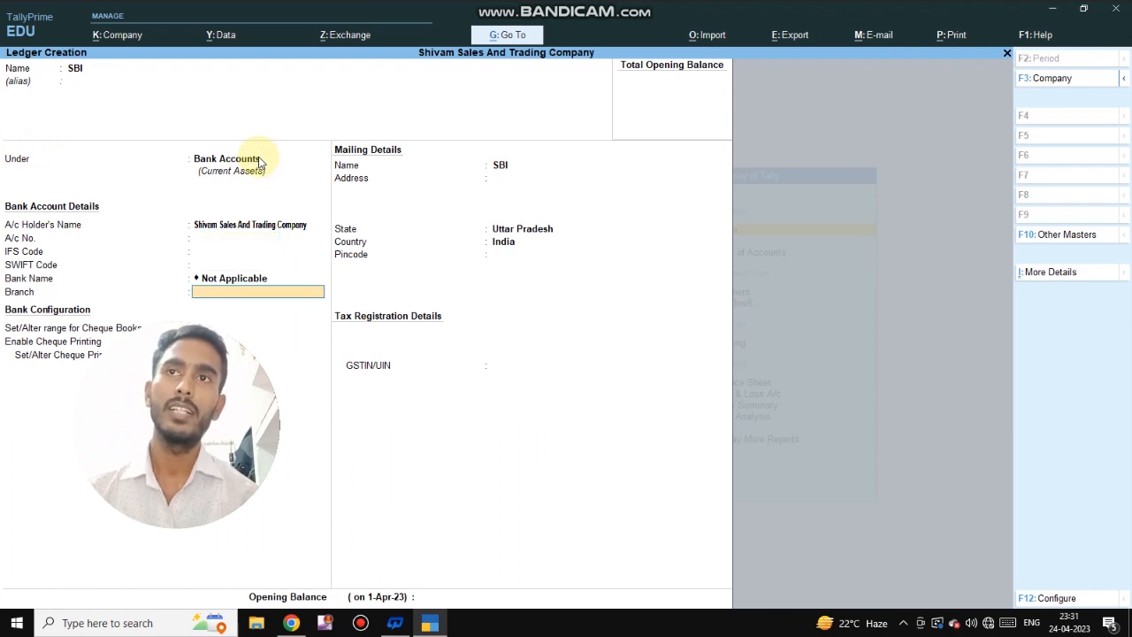
key("Return")
key("Return")
key("Return")
key("Return")
key("Return")
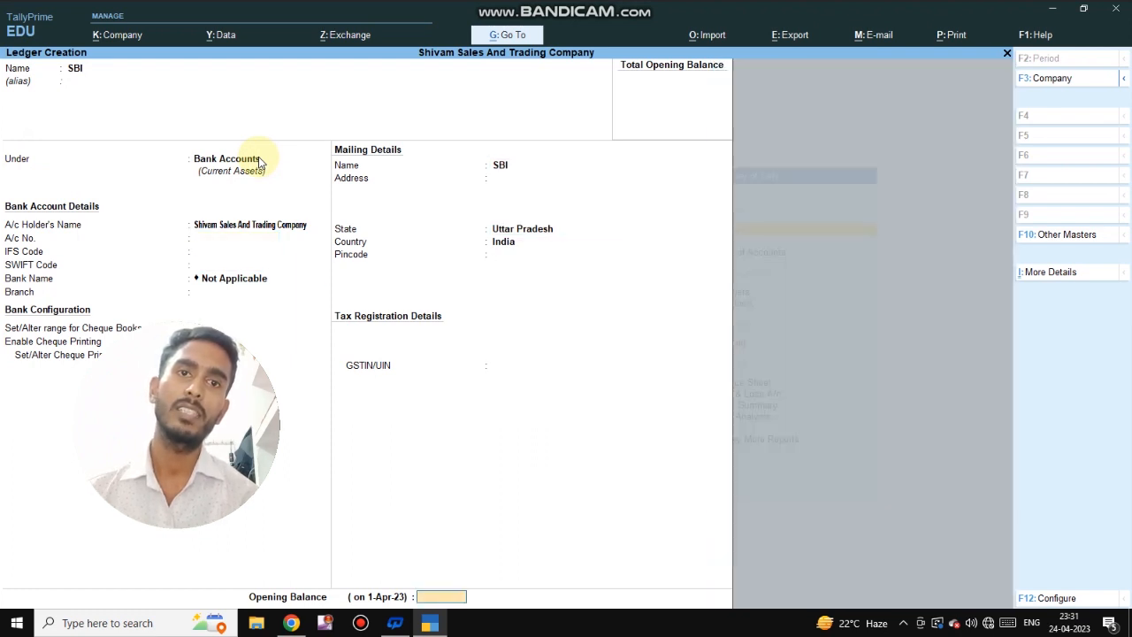
key("Return")
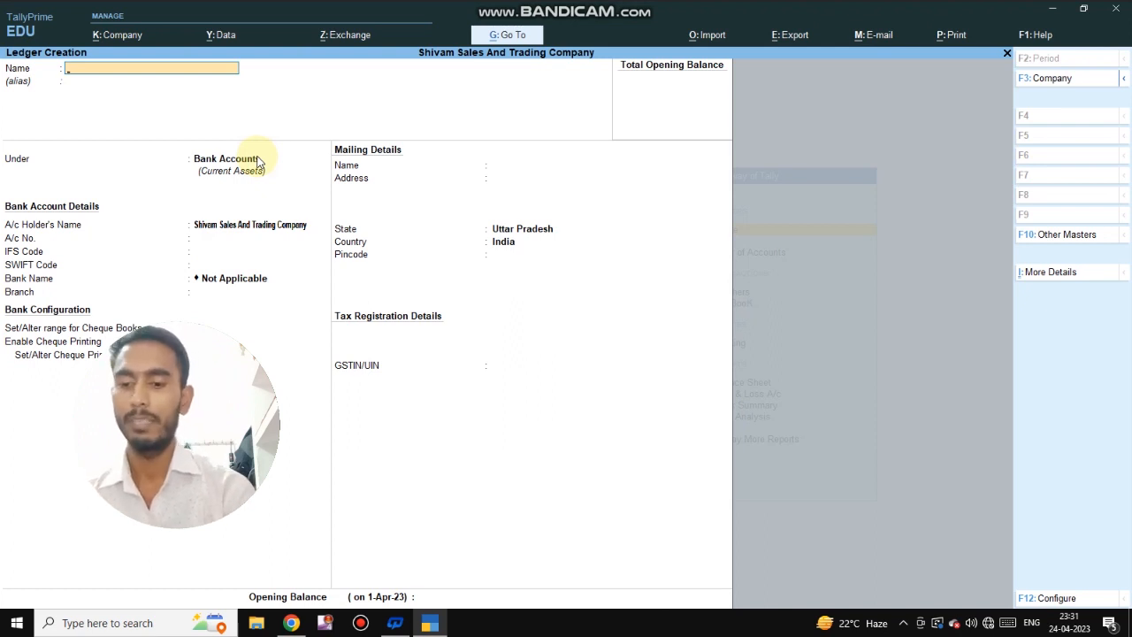
Name the next new ledger HDFC, leave the alias blank and keep it under Bank Accounts
type("HDFC")
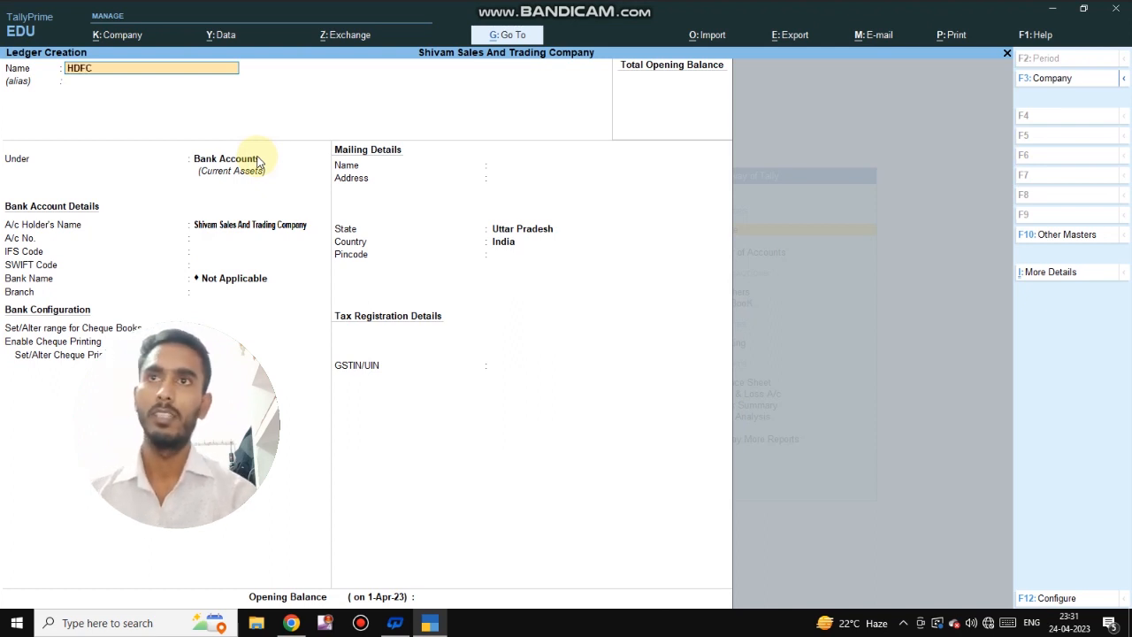
key("Return")
key("Return")
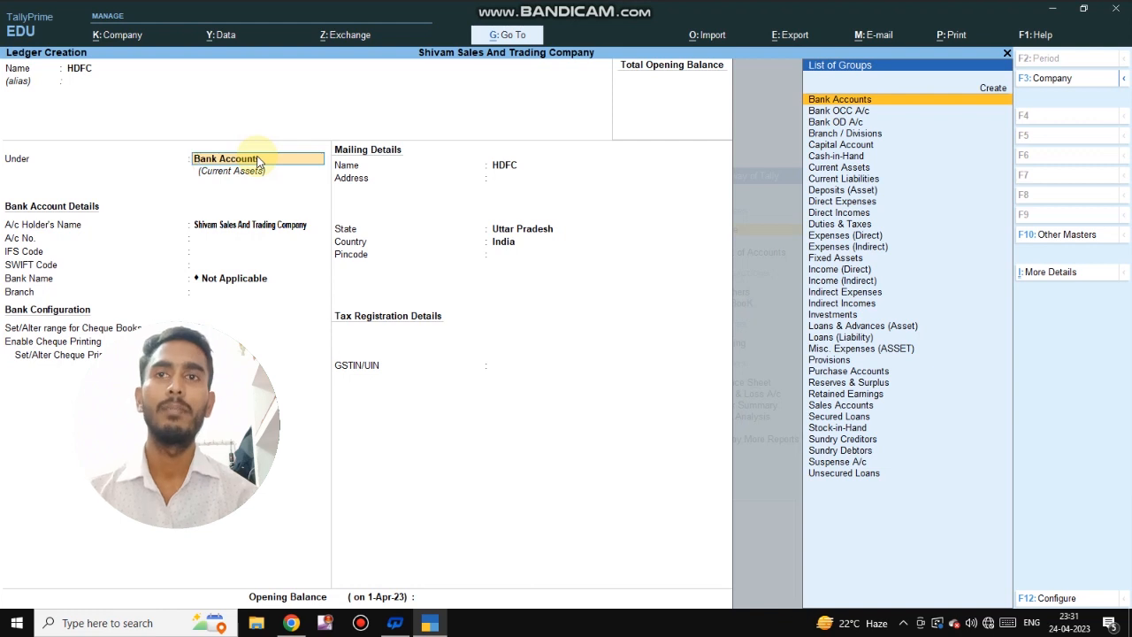
key("Return")
Keep HDFC's default bank account and mailing details with no account number or GSTIN, and save the ledger
key("Return")
key("Return")
key("Return")
key("Return")
key("Return")
key("Return")
key("Return")
key("Return")
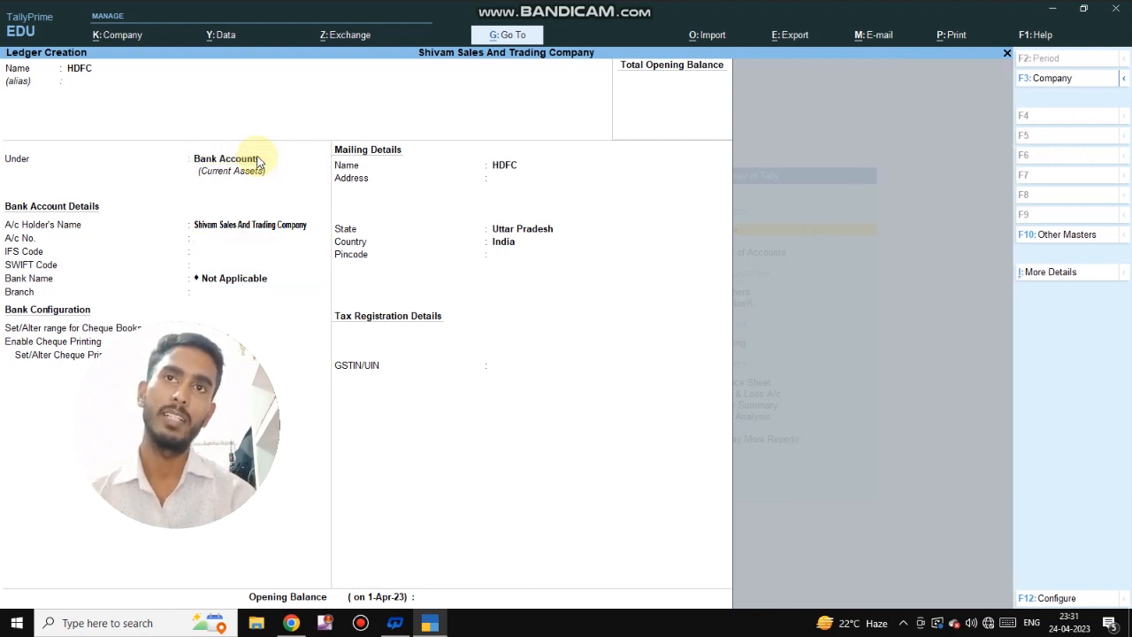
key("Return")
key("Return")
key("Return")
key("Return")
key("Return")
key("Return")
key("Return")
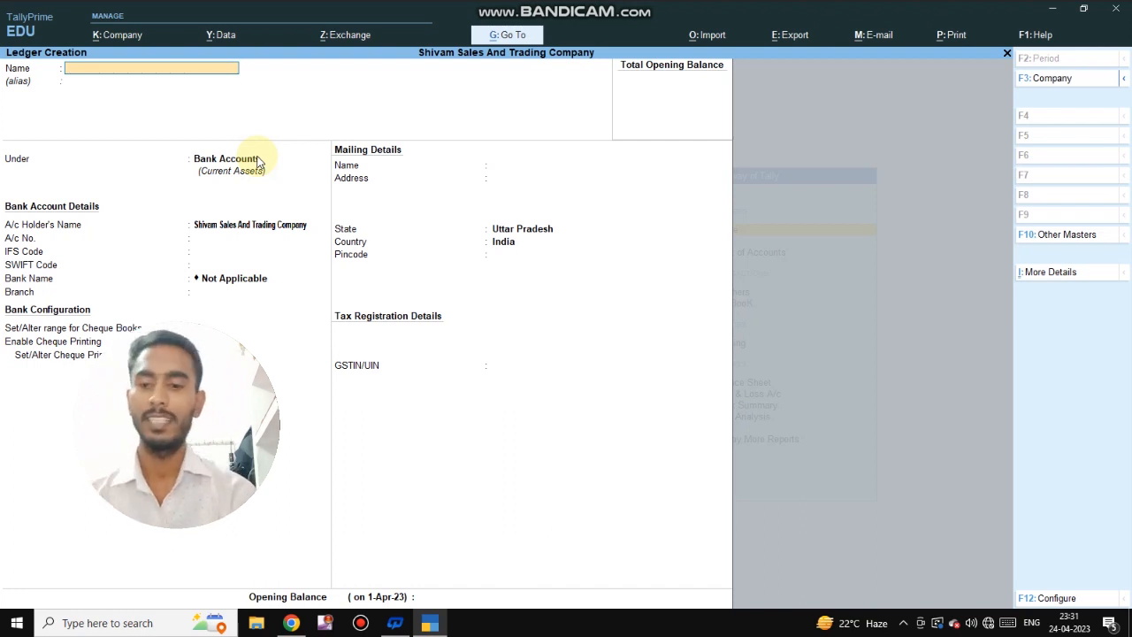
Name the next new ledger SGST, leave the alias blank, and put it under Duties & Taxes with duty type Others
type("SGST")
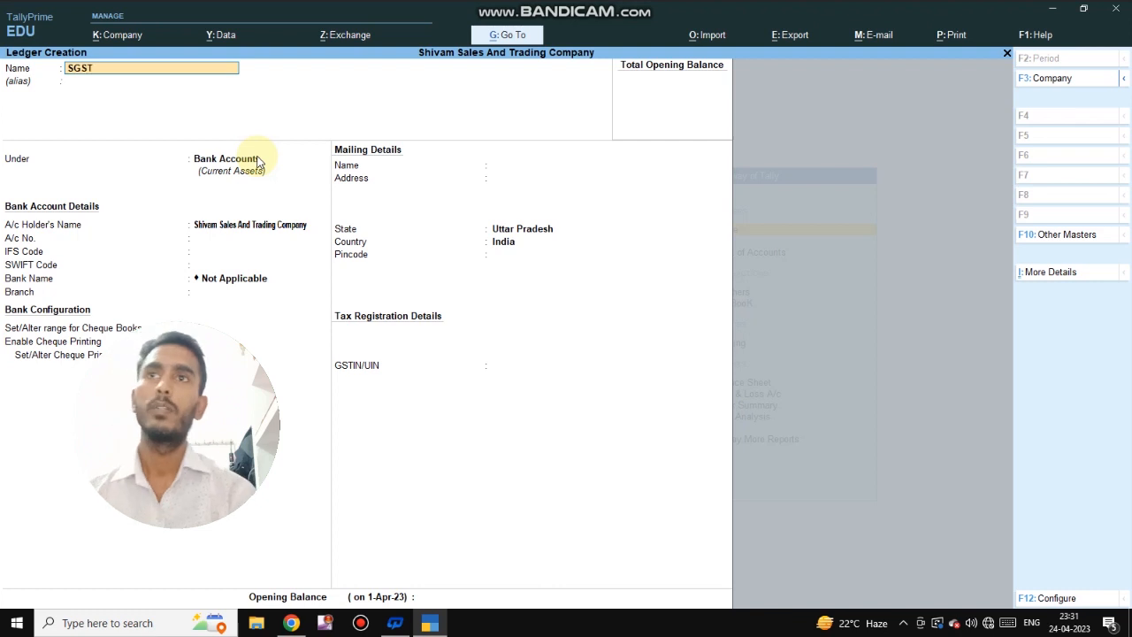
key("Return")
key("Return")
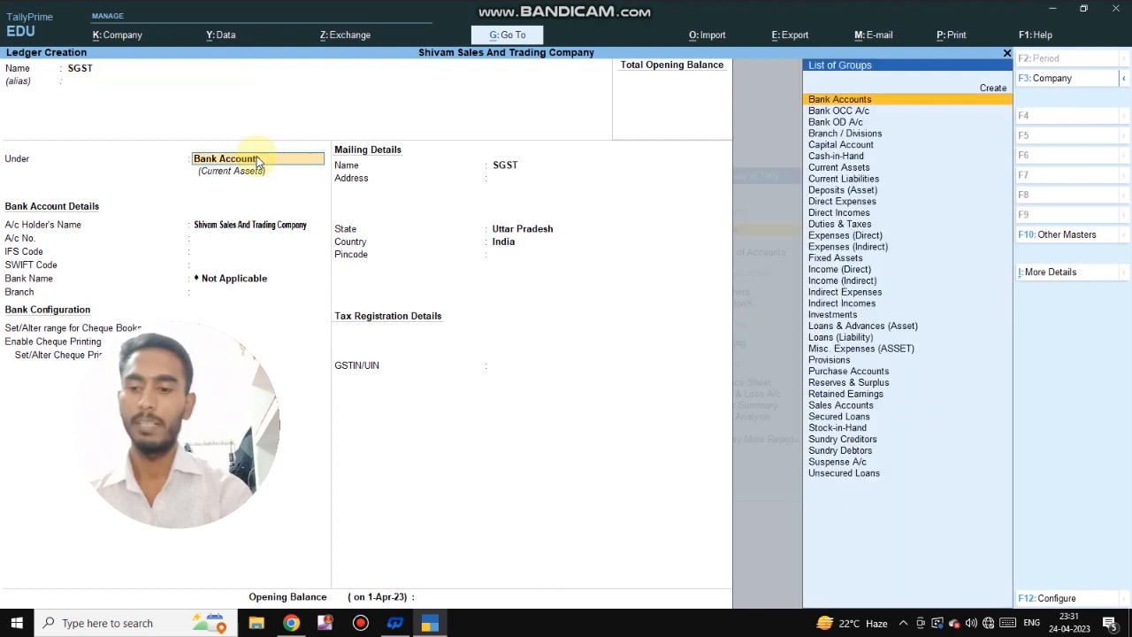
type("Du")
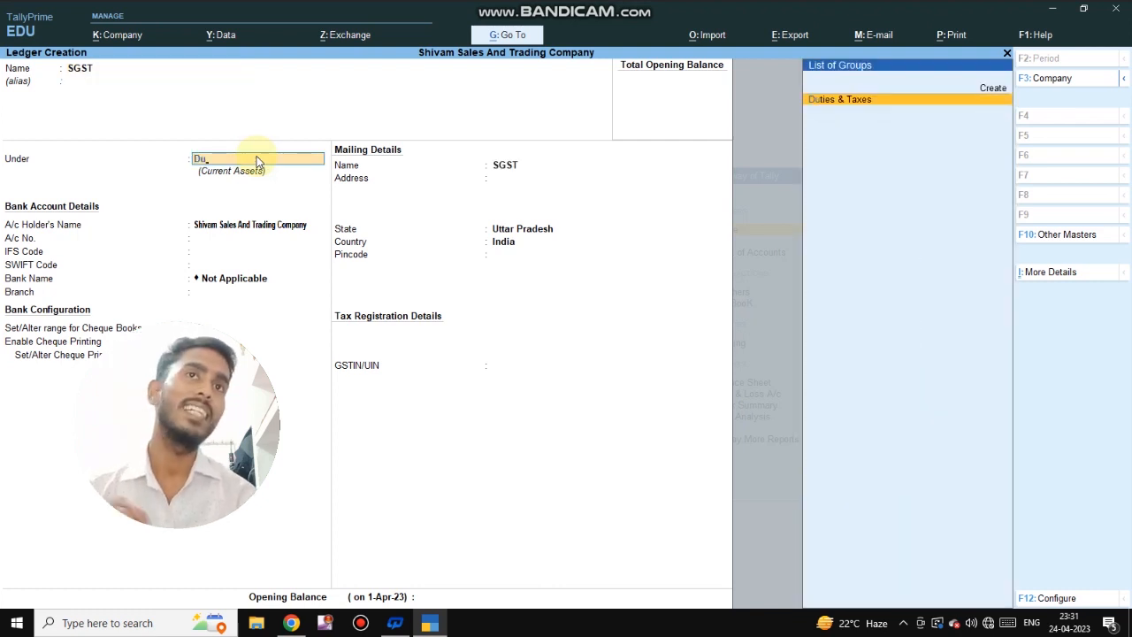
key("Return")
key("Return")
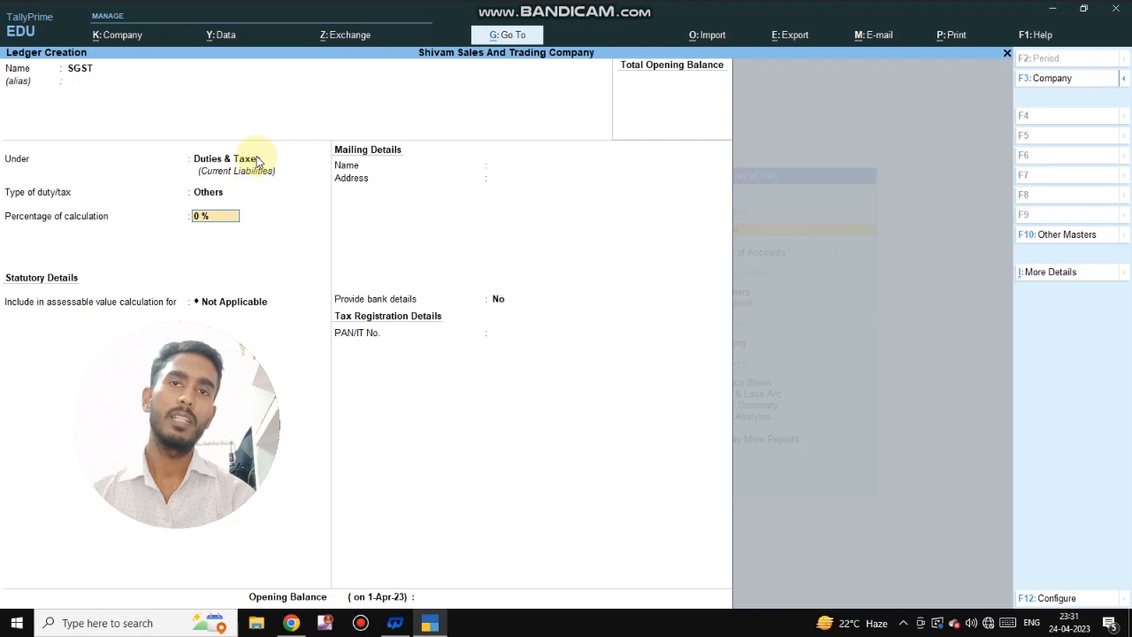
Keep SGST's calculation percentage at 0 % and the assessable value setting Not Applicable, and save the ledger without an opening balance
key("Return")
key("Return")
key("Return")
key("Return")
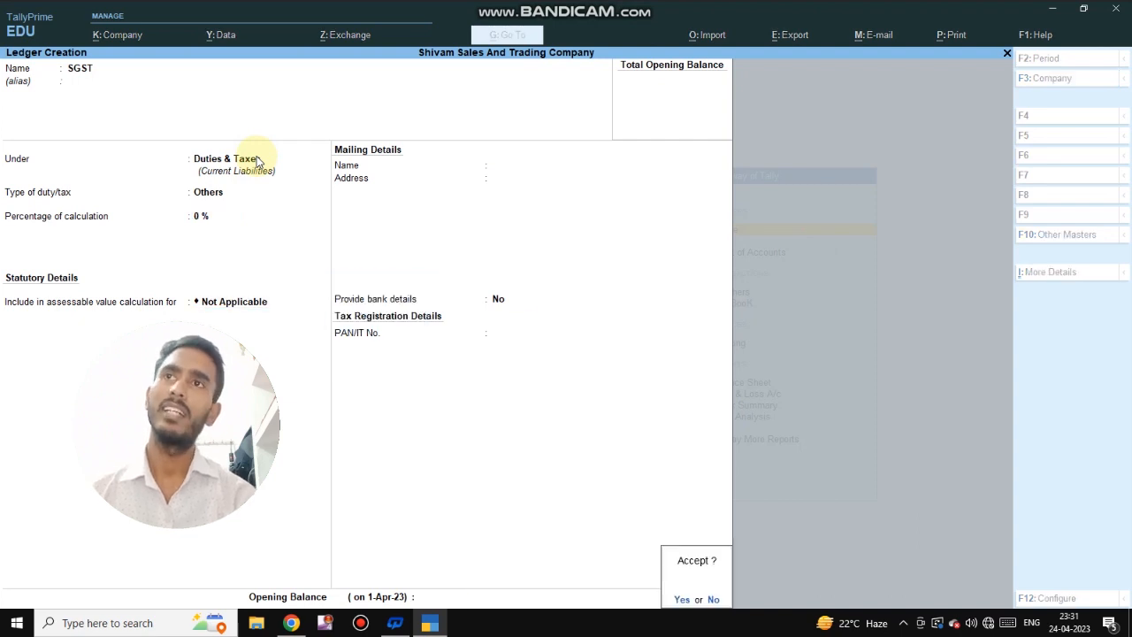
key("Return")
Create a ledger named CGST under Duties & Taxes with the default tax settings and save it
type("CGST")
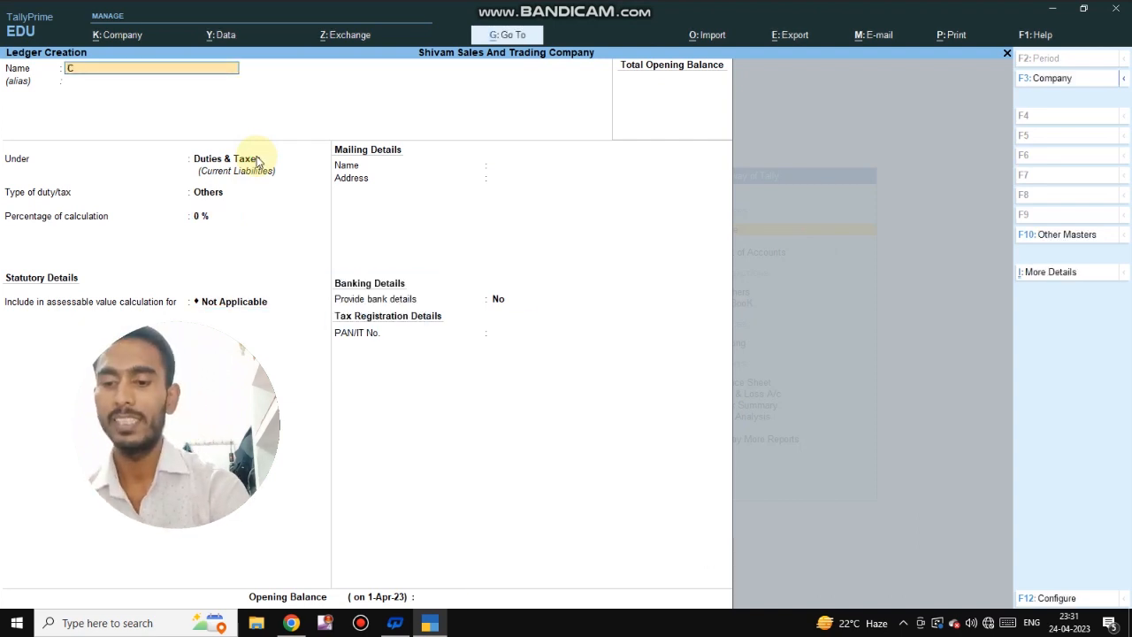
key("Return")
key("Return")
key("Return")
type("g")
key("Return")
key("Return")
key("Return")
key("Return")
key("Return")
key("Return")
key("Return")
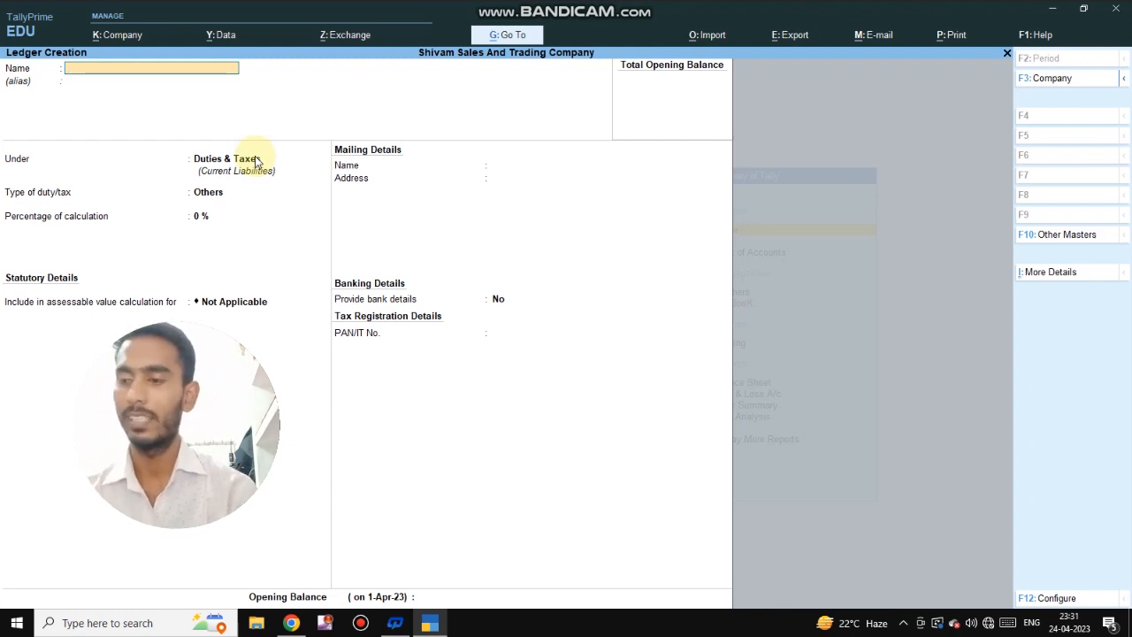
Name the next new ledger Rent Rec A/c and leave the alias blank
type("REnt")
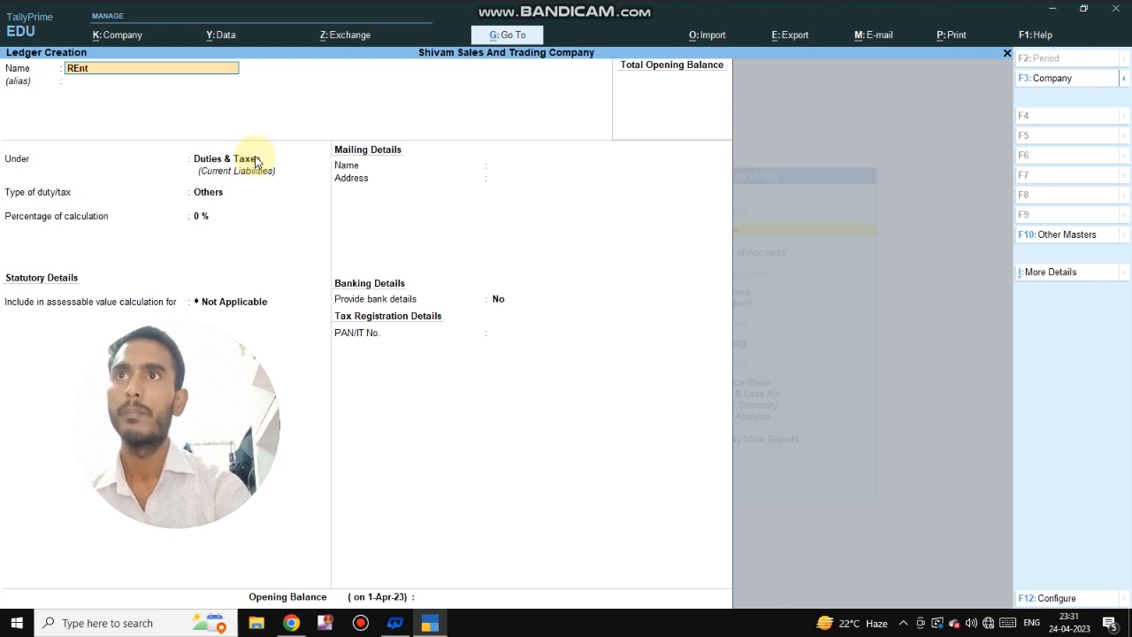
key("BackSpace")
key("BackSpace")
key("BackSpace")
type("ent Re")
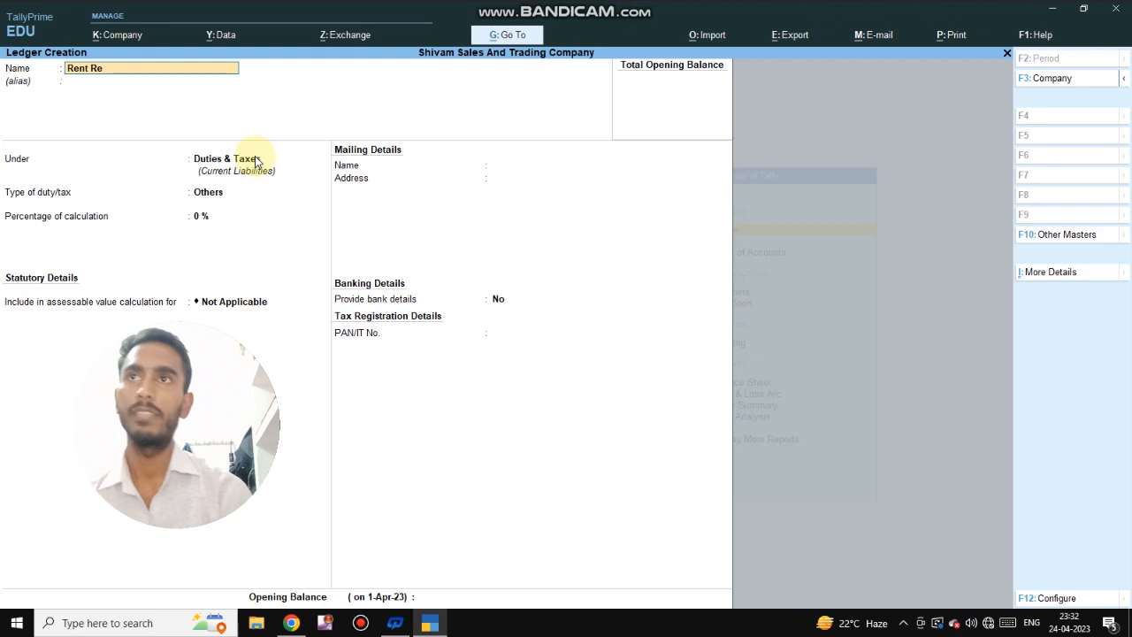
type("c ")
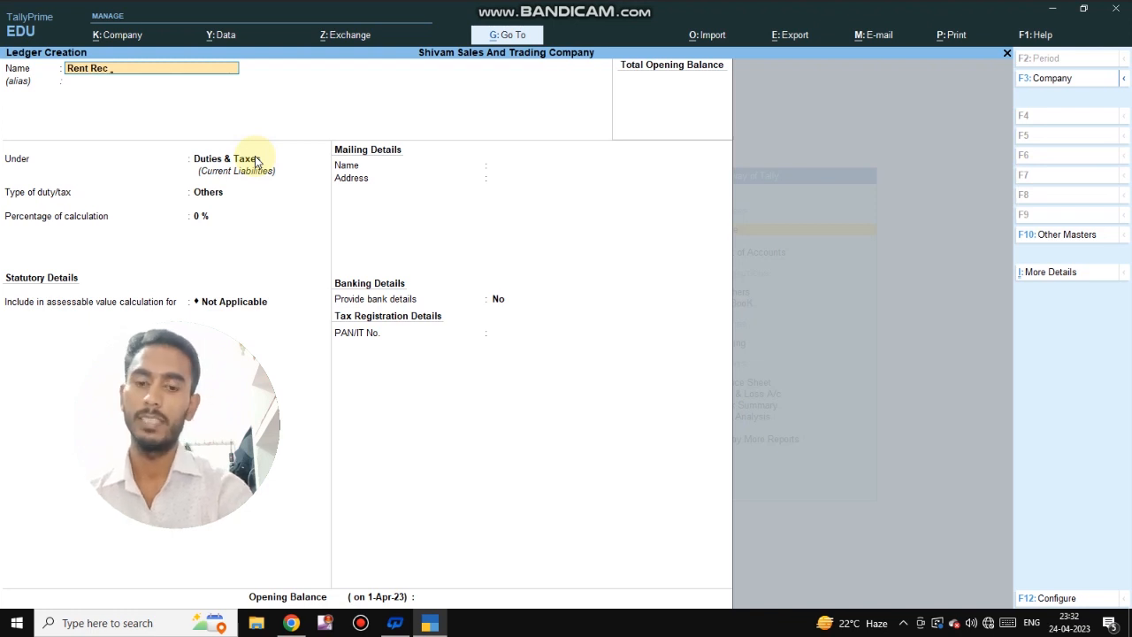
type("A/c")
left_click(255, 159)
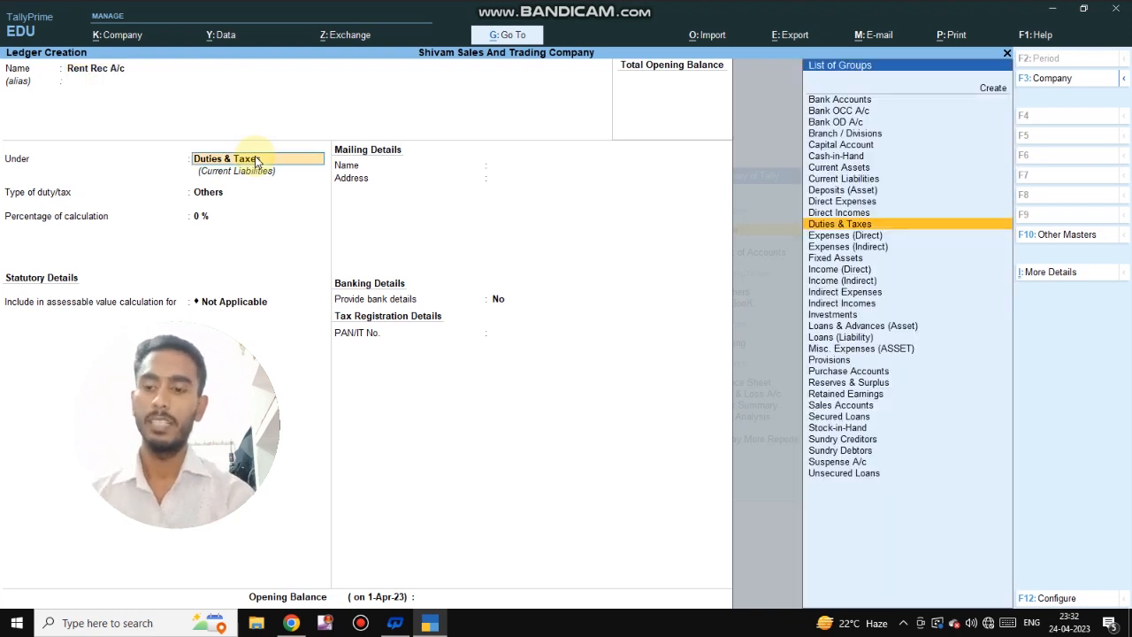
Put Rent Rec A/c under Indirect Incomes, keep its default GST settings, and save the ledger without an opening balance
type("In")
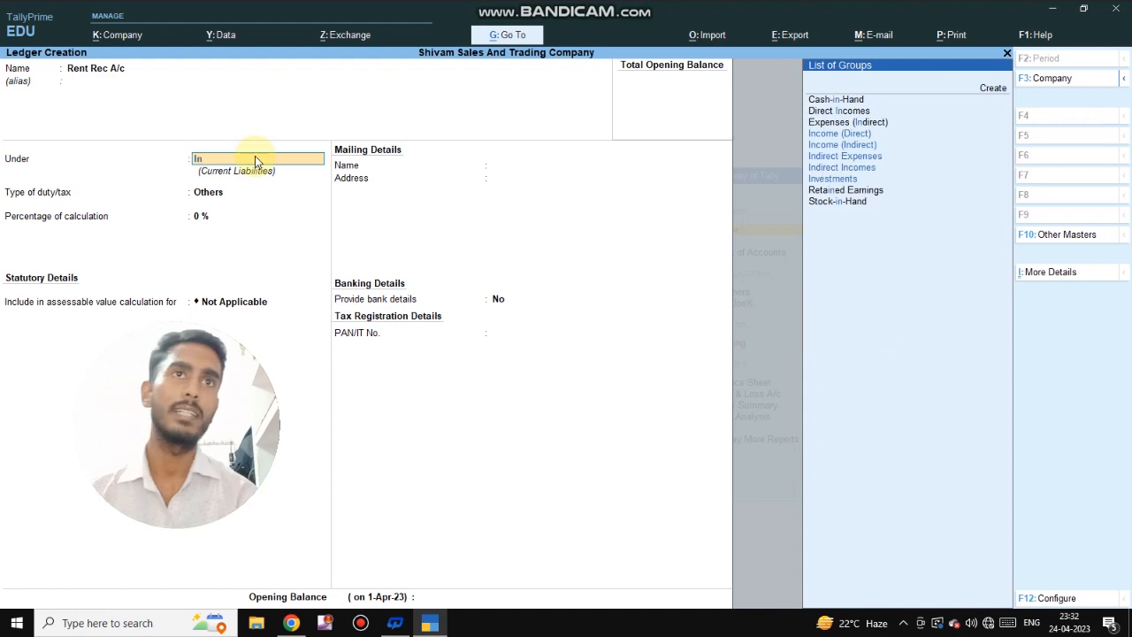
key("Down")
key("Down")
key("Down")
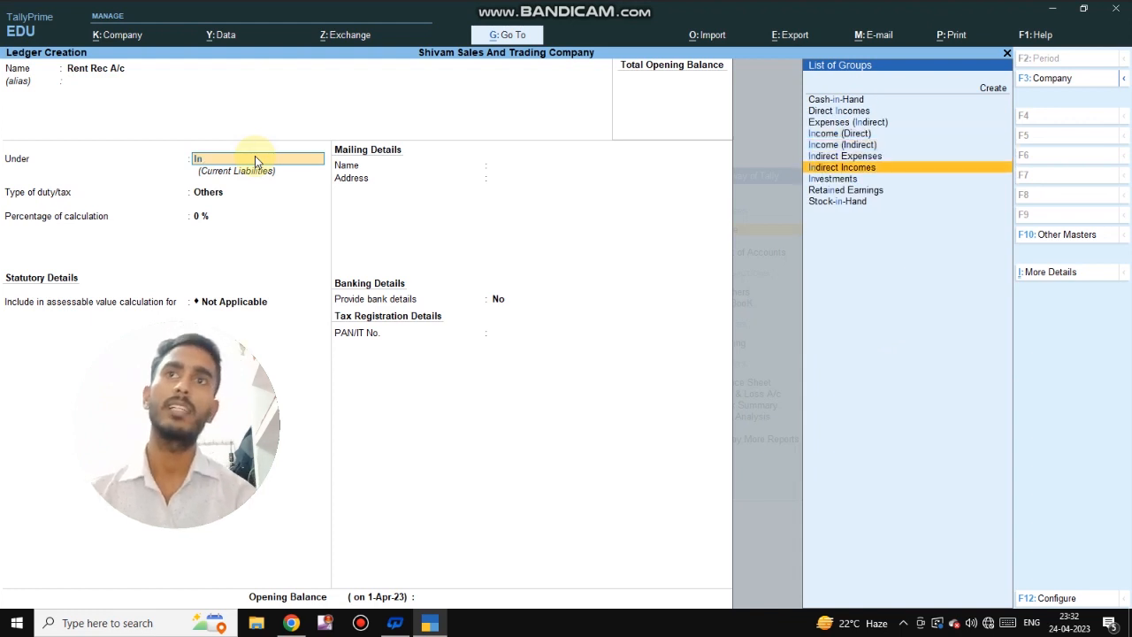
key("Return")
key("Return")
key("Return")
key("Return")
key("Return")
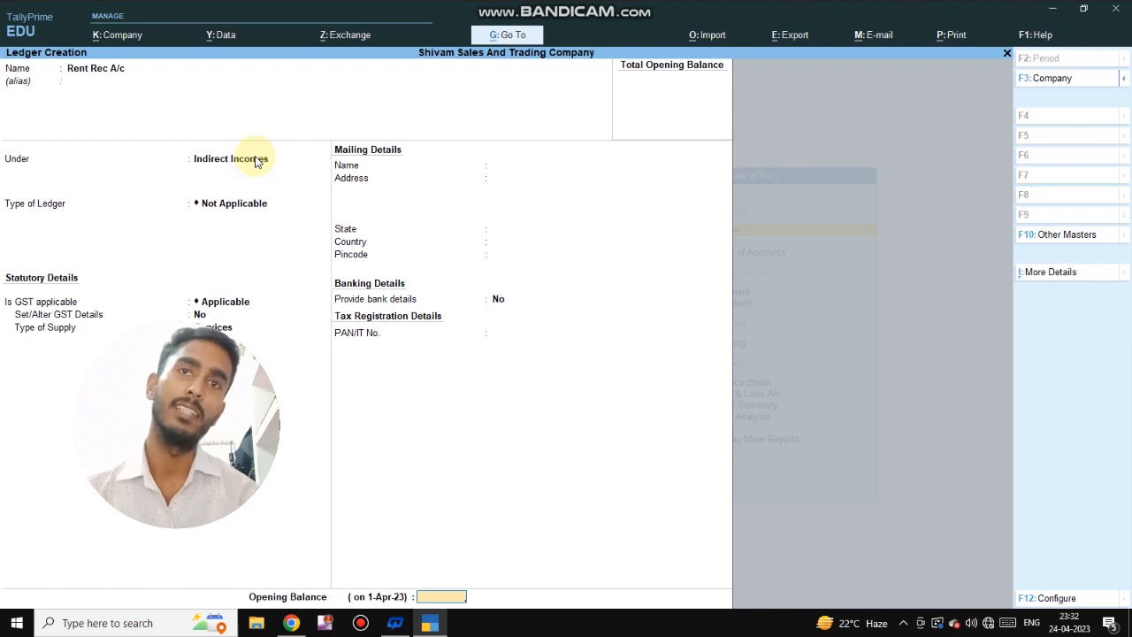
key("Return")
key("Return")
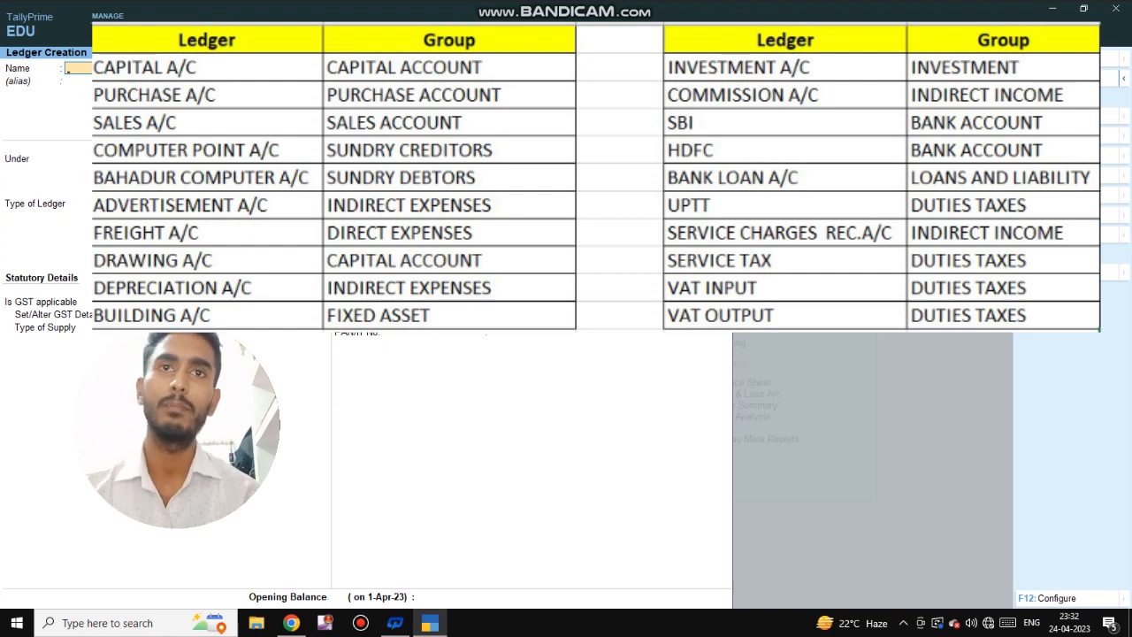
Leave ledger creation and bring up the company's list of ledgers for alteration
key("Escape")
key("y")
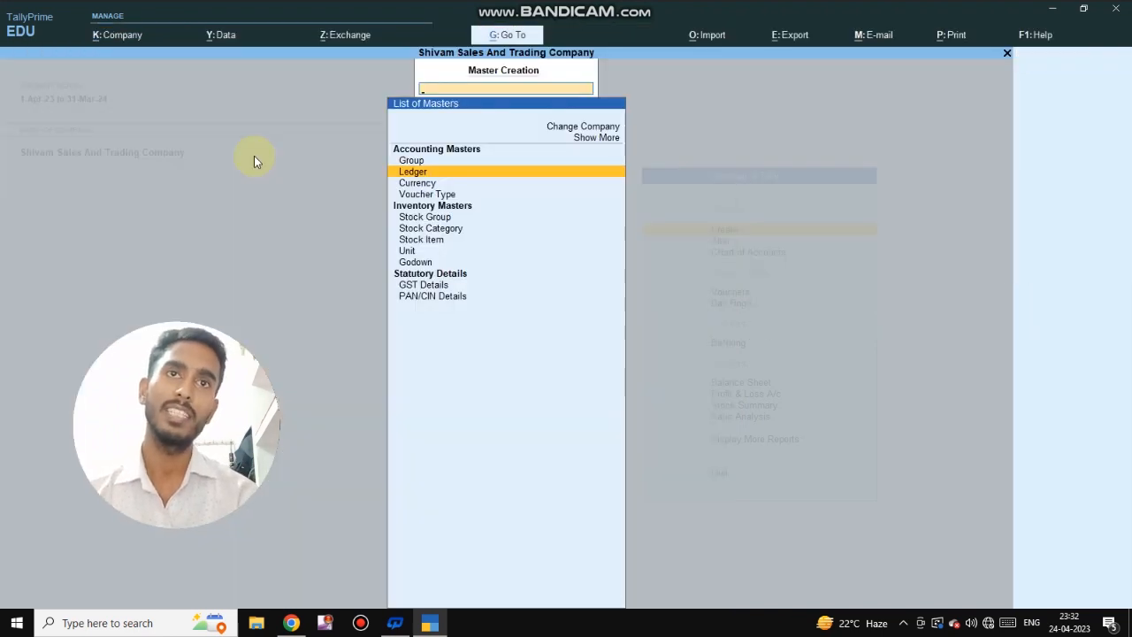
key("Escape")
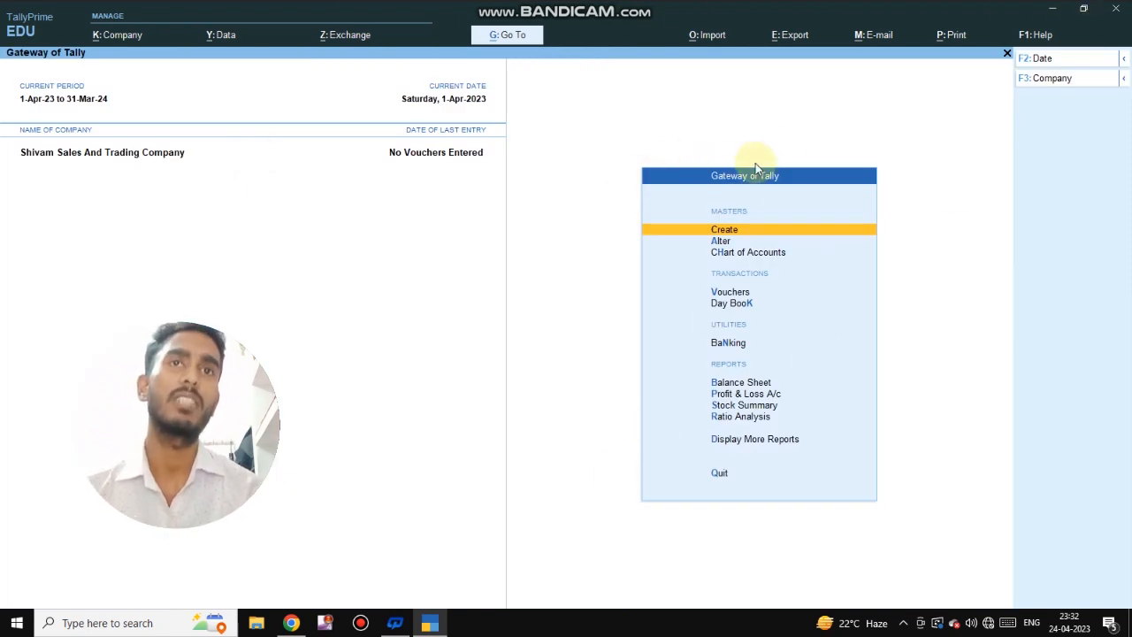
key("Down")
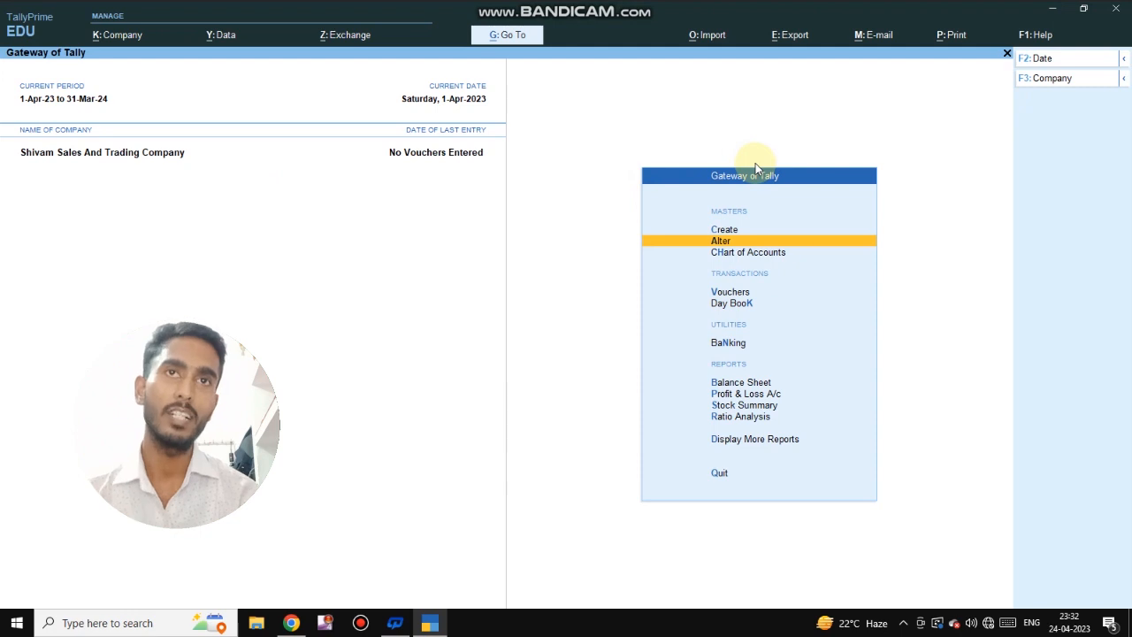
key("Return")
key("Down")
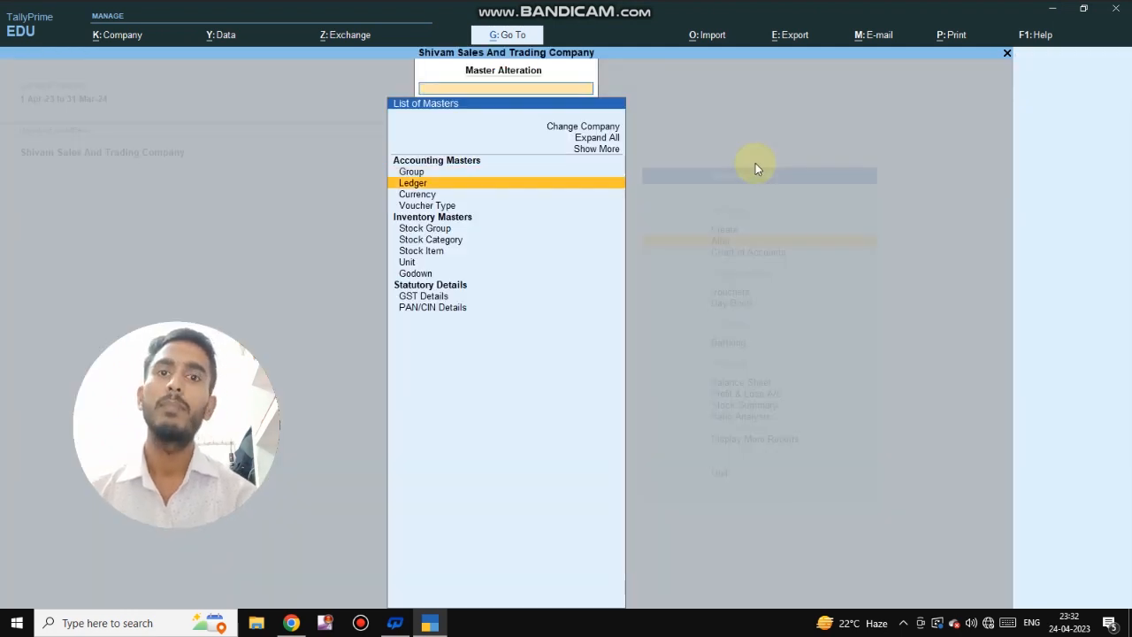
key("Return")
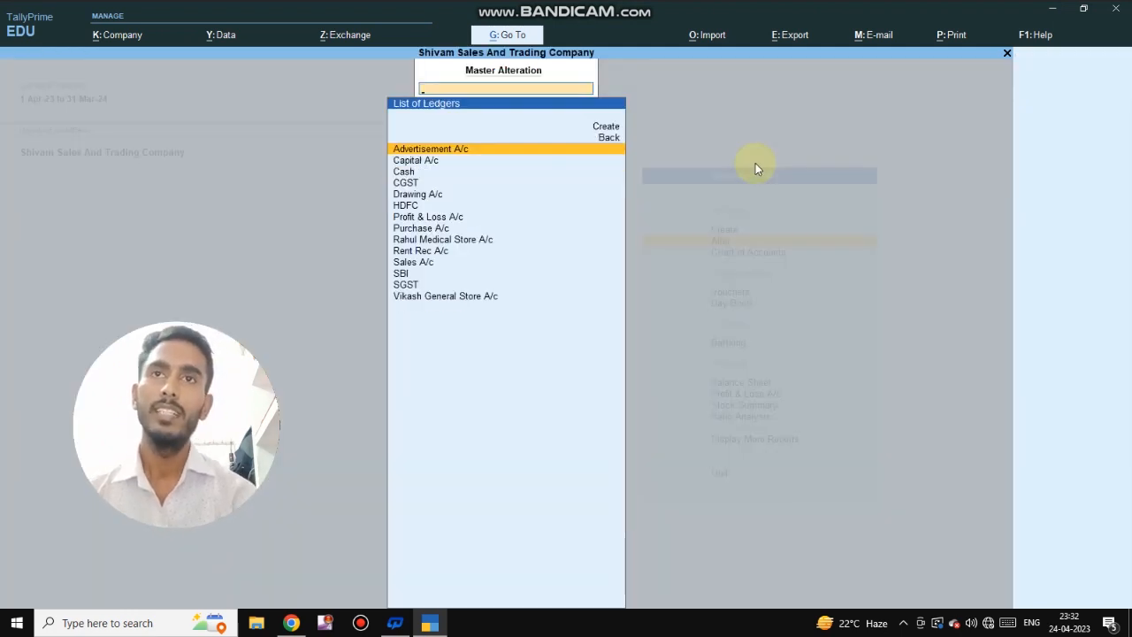
Open the Capital A/c ledger, try the placeholder address Gfgf in its mailing details, and discard the entry
key("Down")
key("Return")
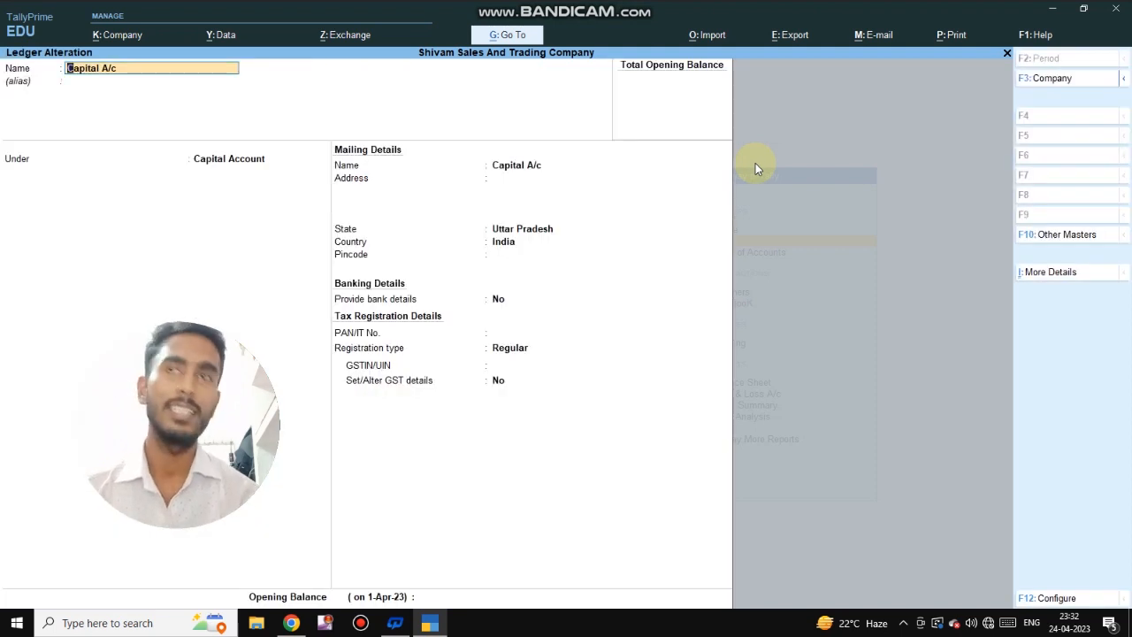
key("Return")
key("Return")
key("Return")
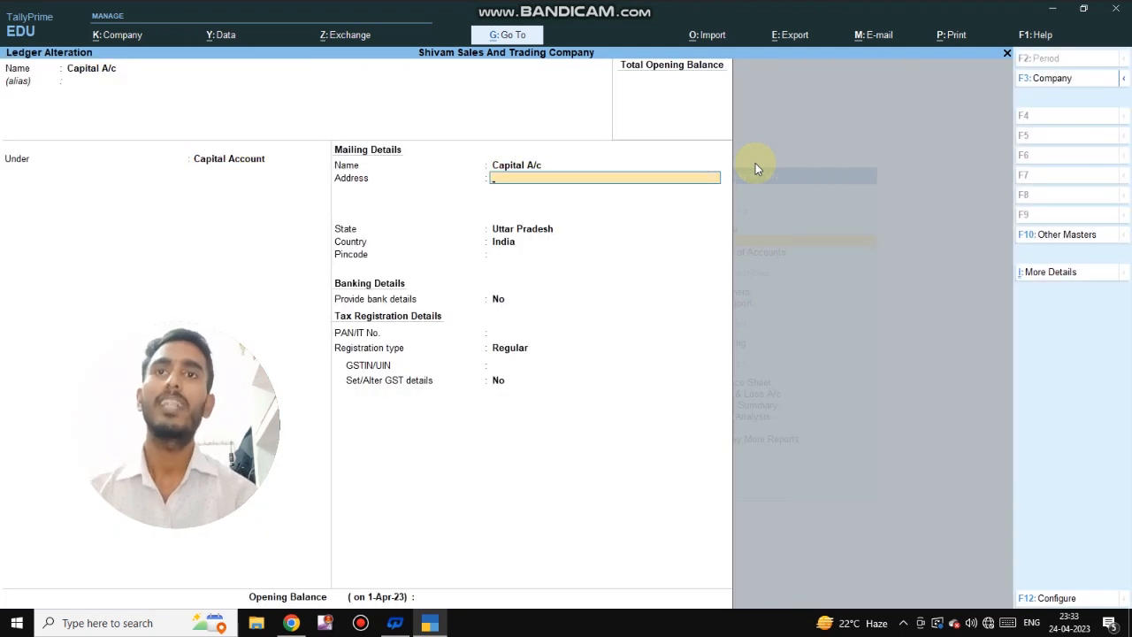
type("Gfgf")
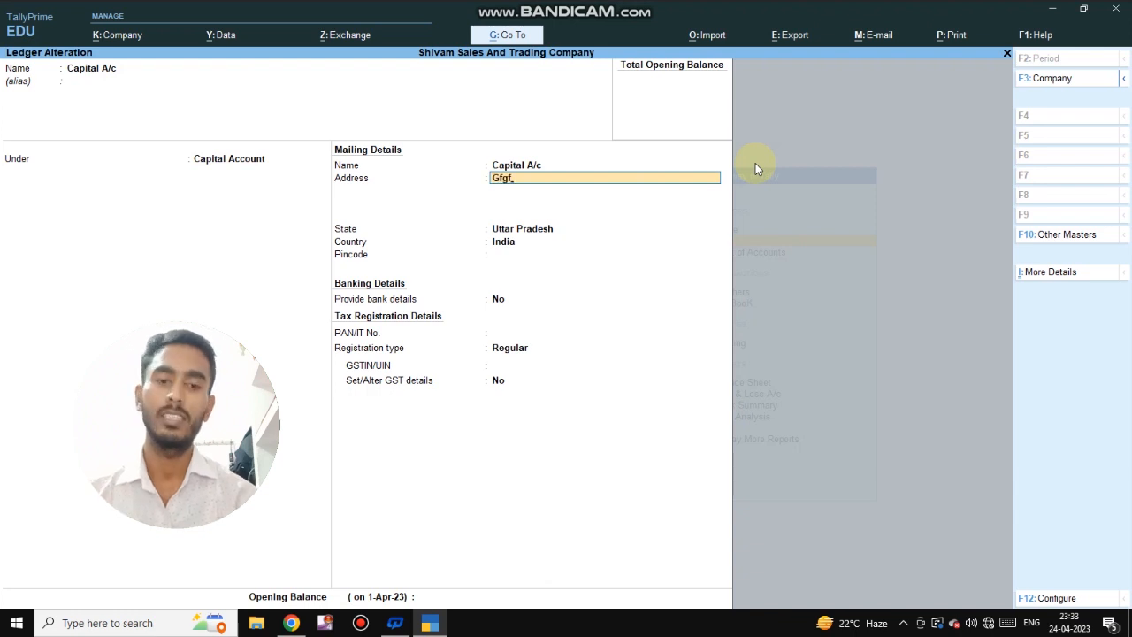
key("BackSpace")
key("BackSpace")
key("BackSpace")
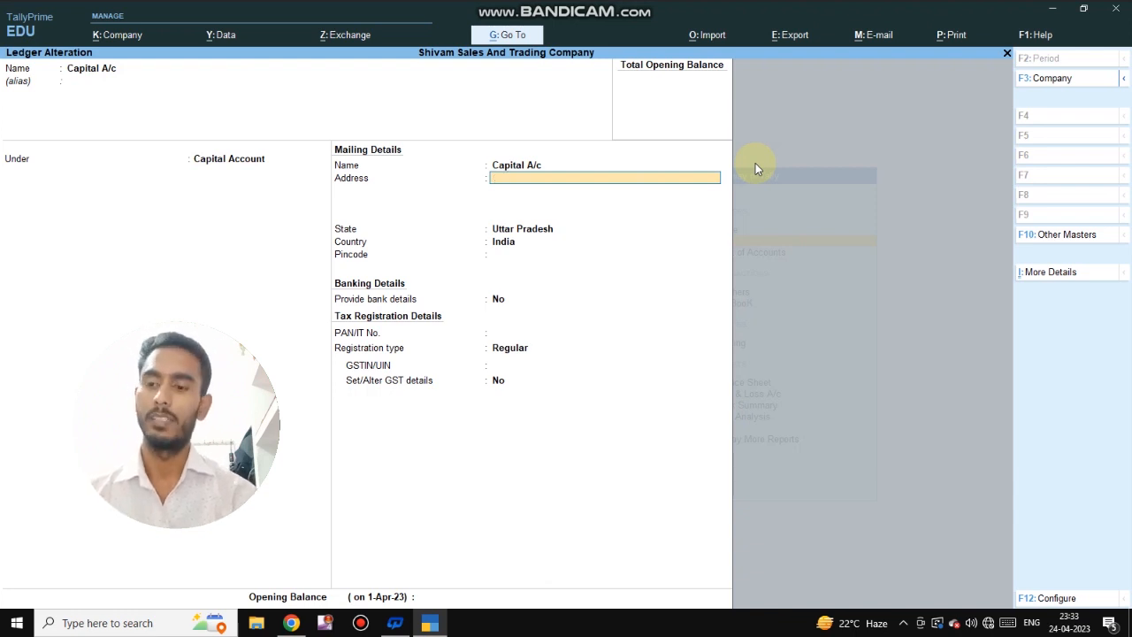
key("Escape")
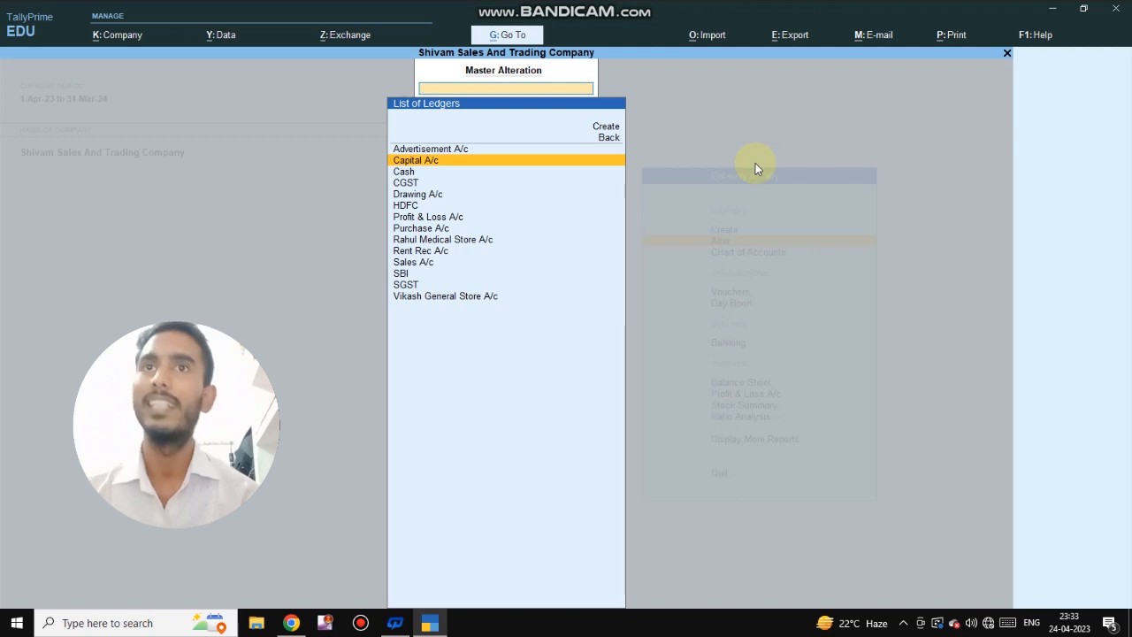
Delete the Capital A/c ledger from its alteration screen and confirm the deletion
key("Return")
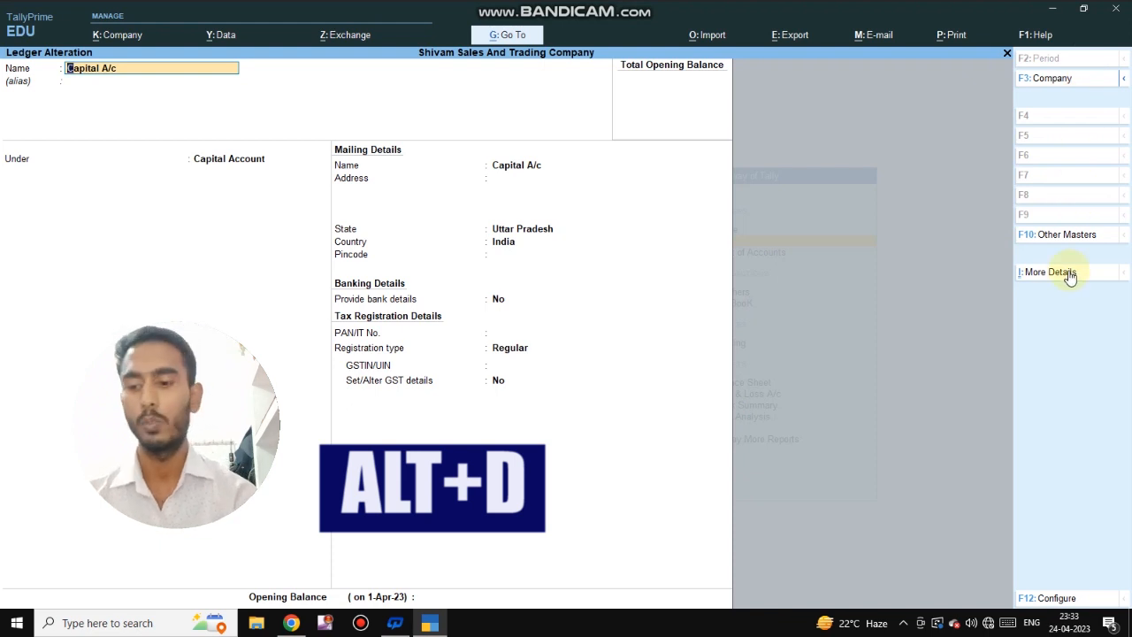
key("alt+d")
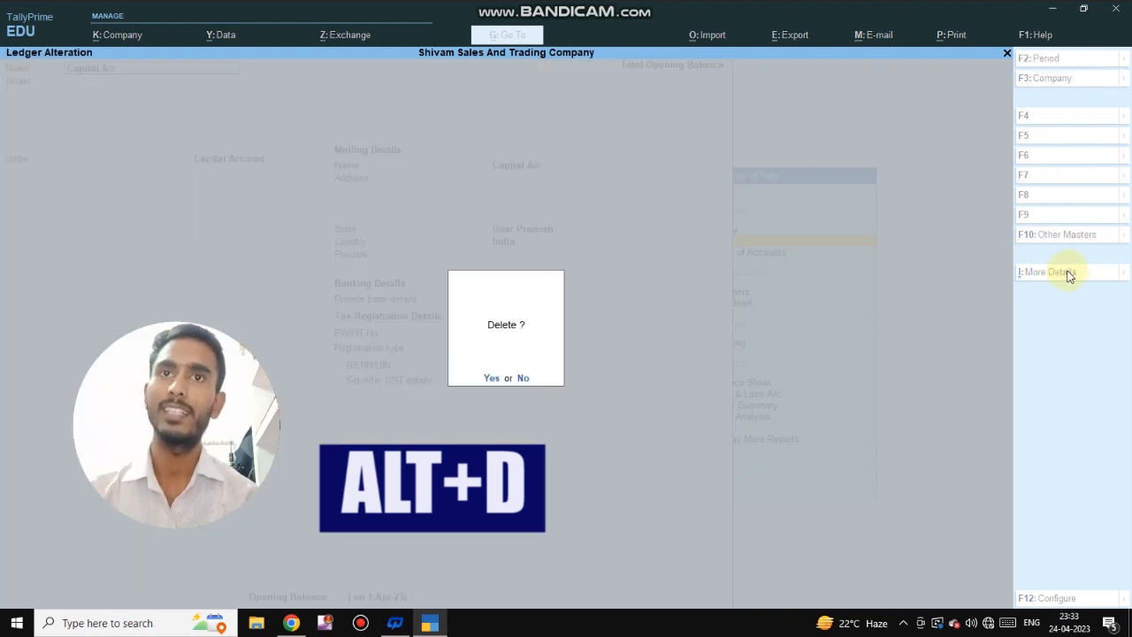
key("y")
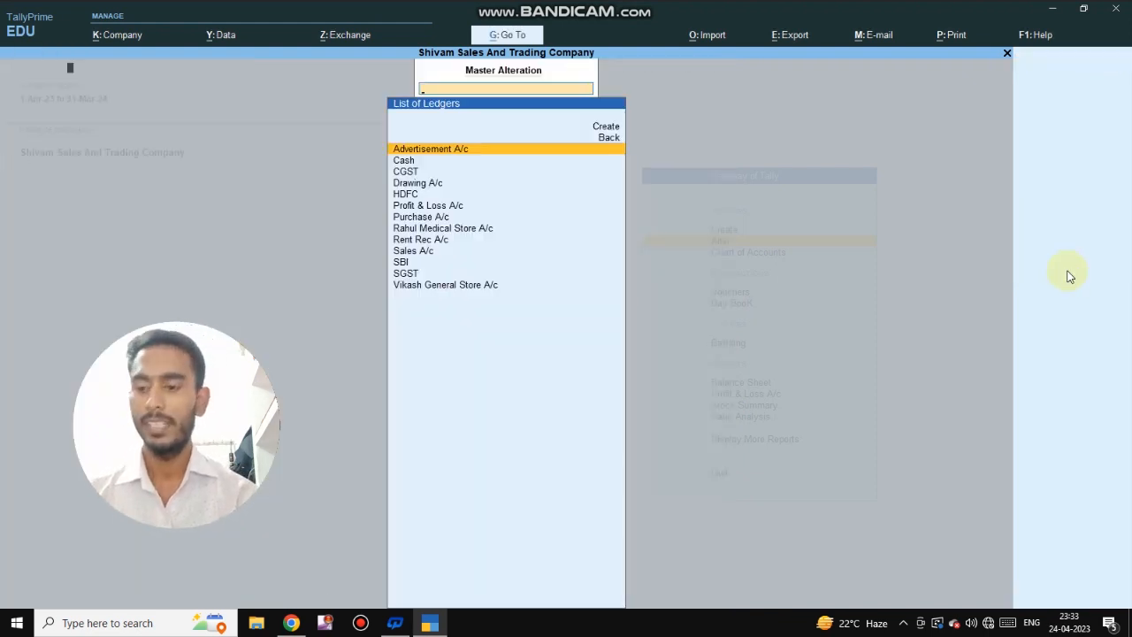
Open the Advertisement A/c ledger for alteration and delete it
key("Return")
key("alt+d")
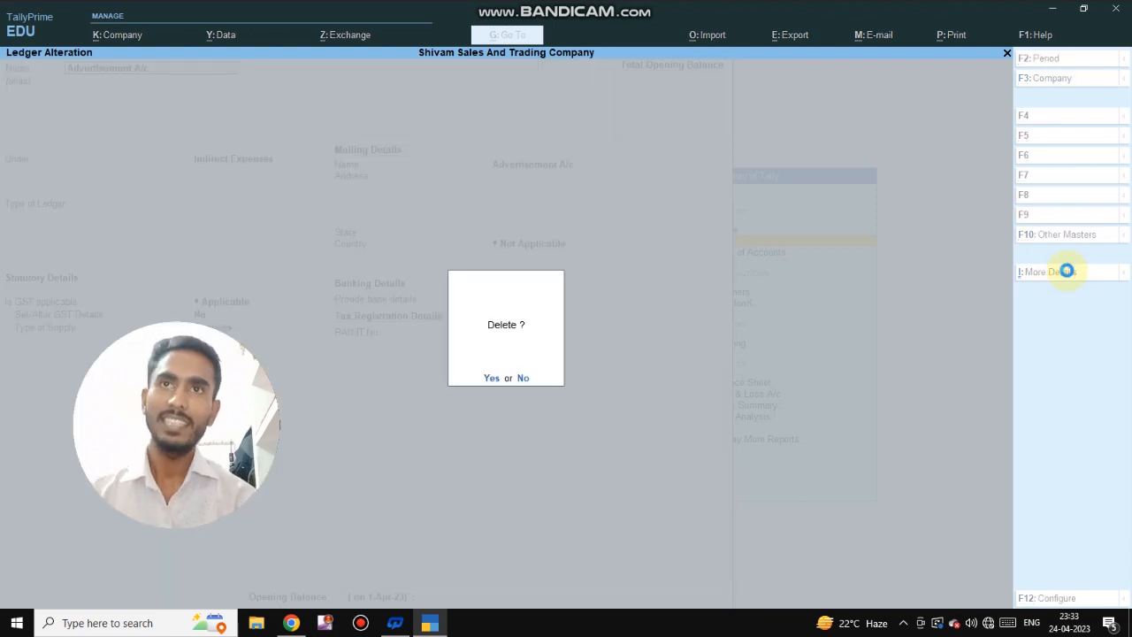
key("y")
key("Return")
key("BackSpace")
key("BackSpace")
key("BackSpace")
key("BackSpace")
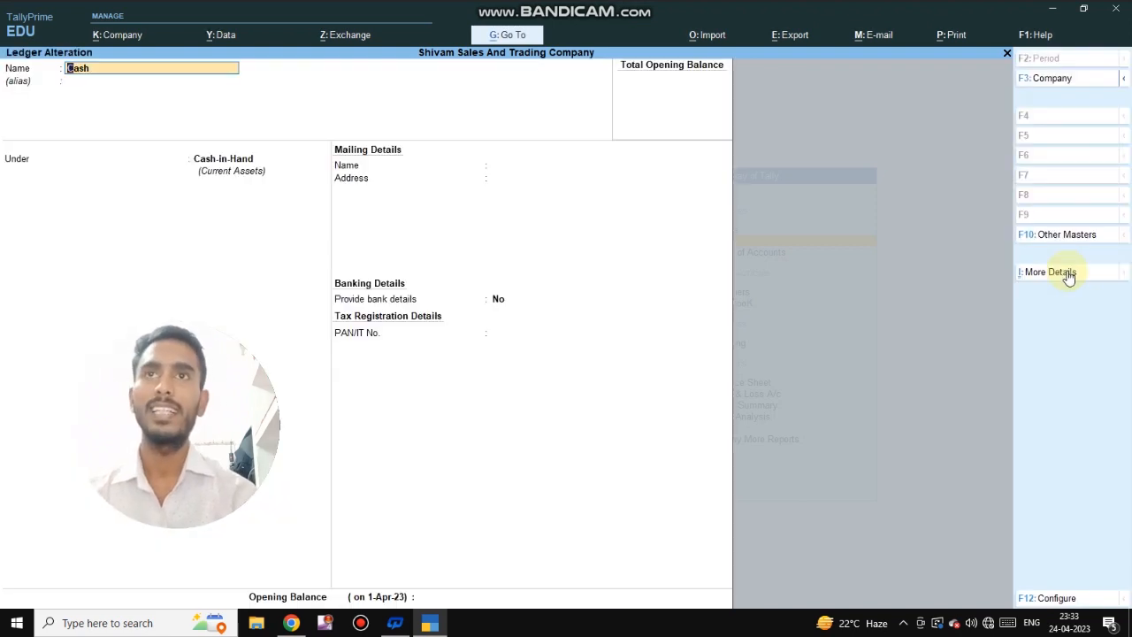
key("Escape")
key("y")
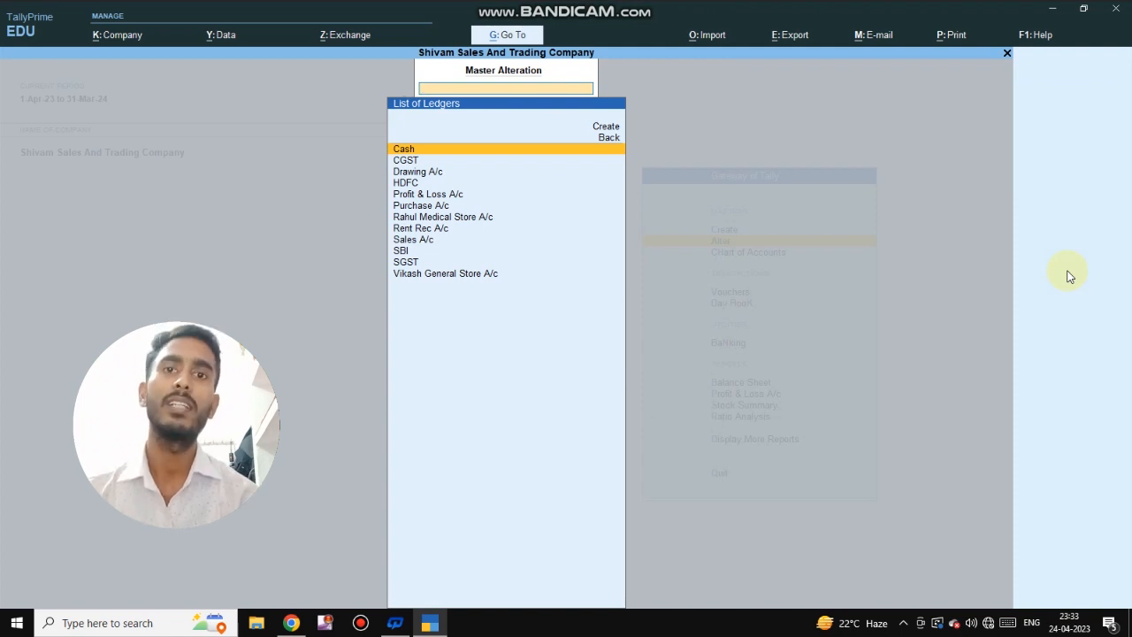
Open the CGST ledger for alteration and delete it
key("Down")
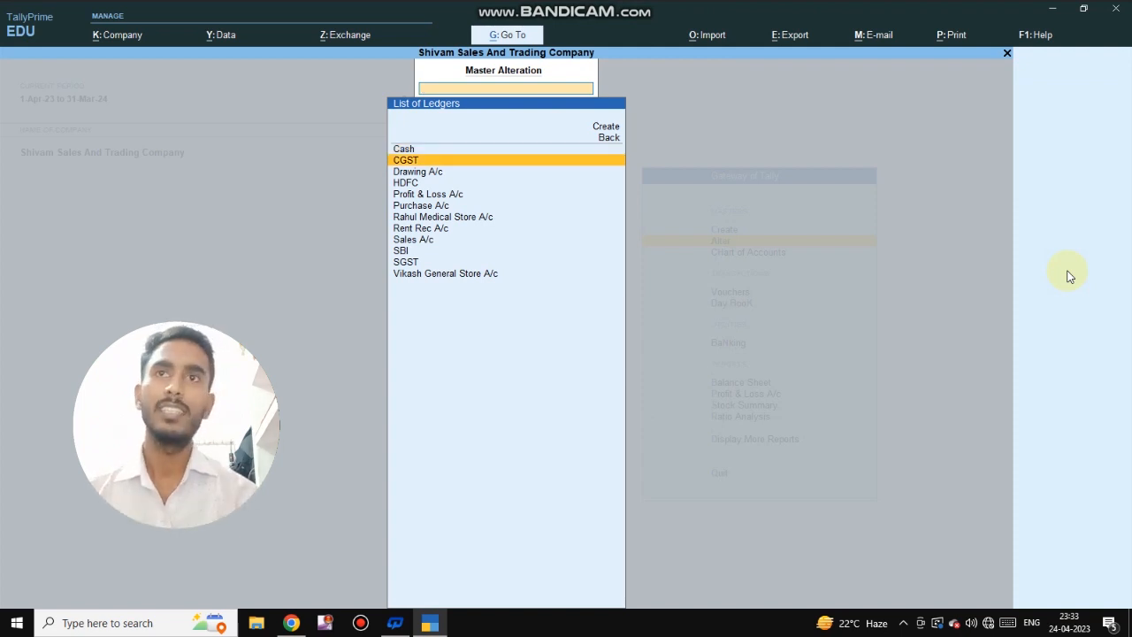
key("Return")
key("alt+d")
key("y")
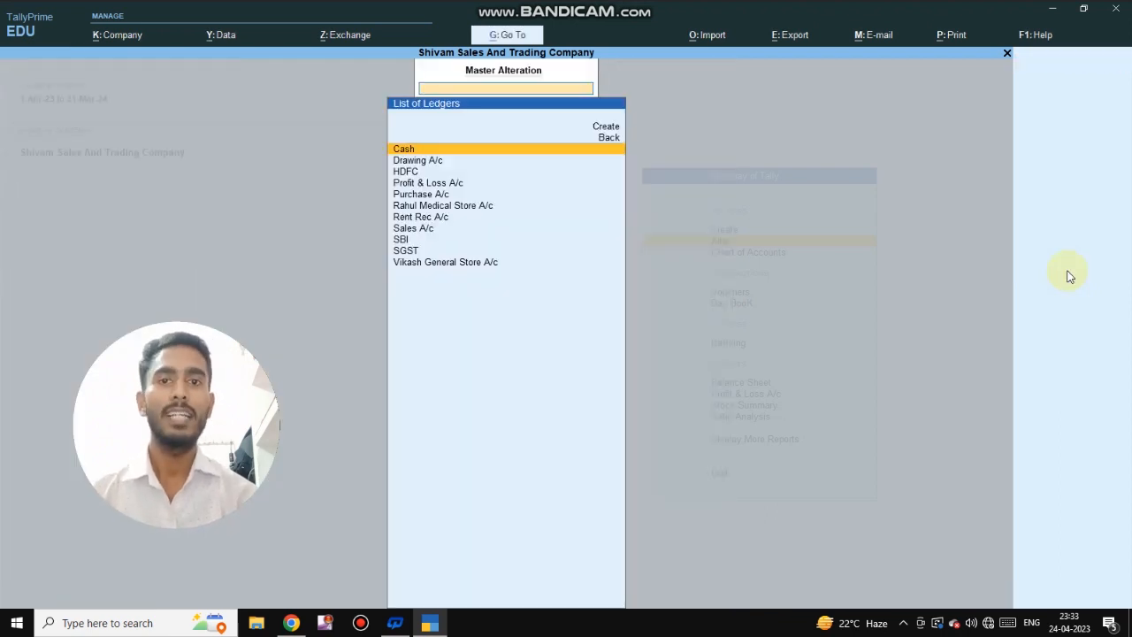